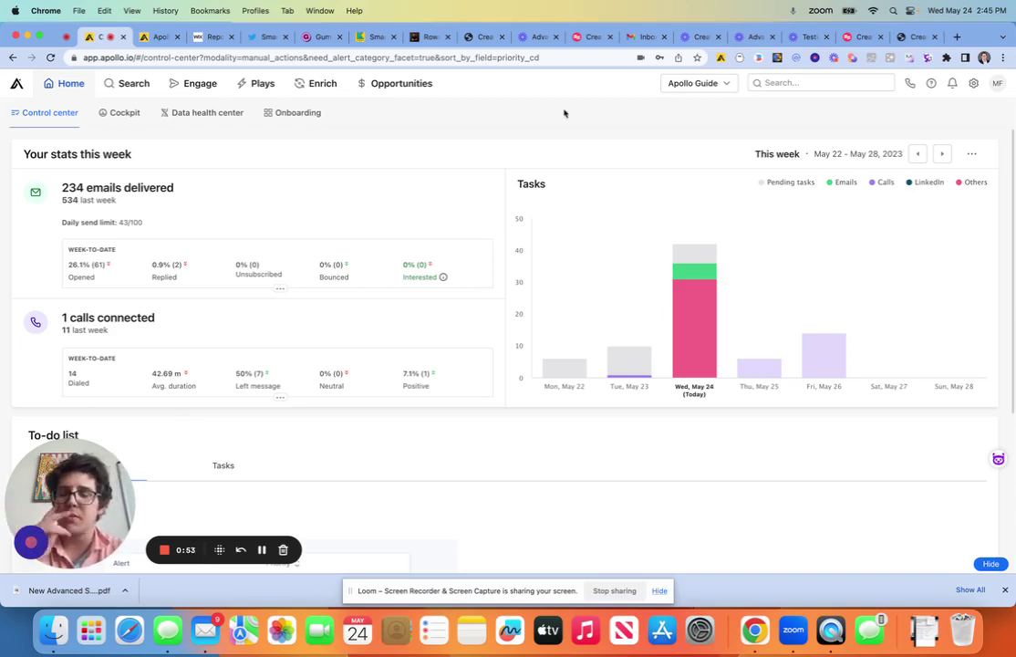
Open the account settings, view the contact stage configuration, and go to the Integrations page
{"action": "left_click", "coordinate": [973, 83]}
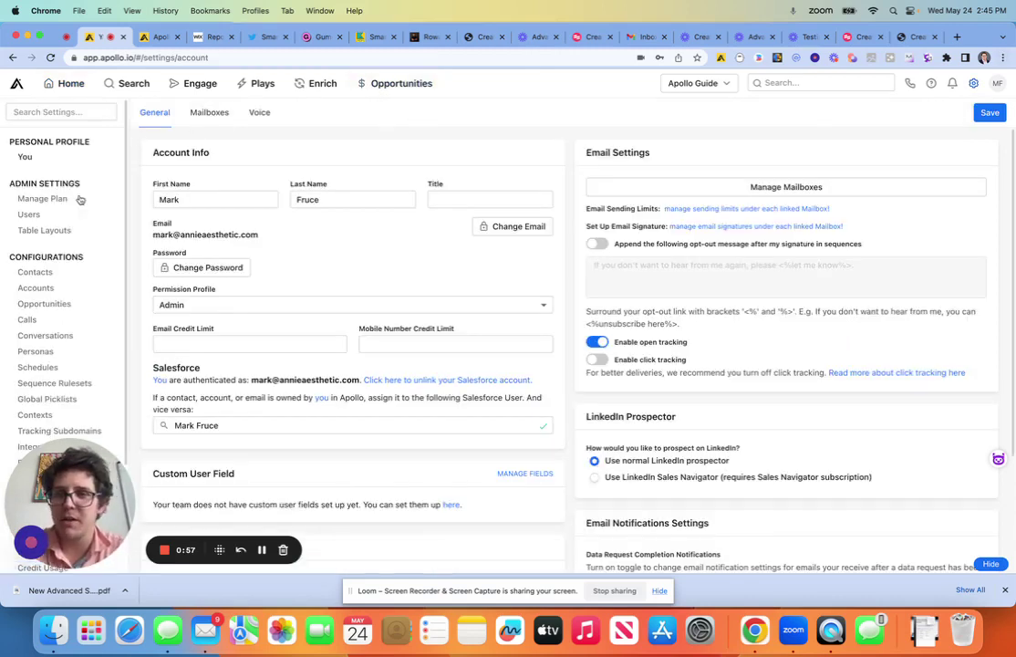
{"action": "left_click", "coordinate": [38, 273]}
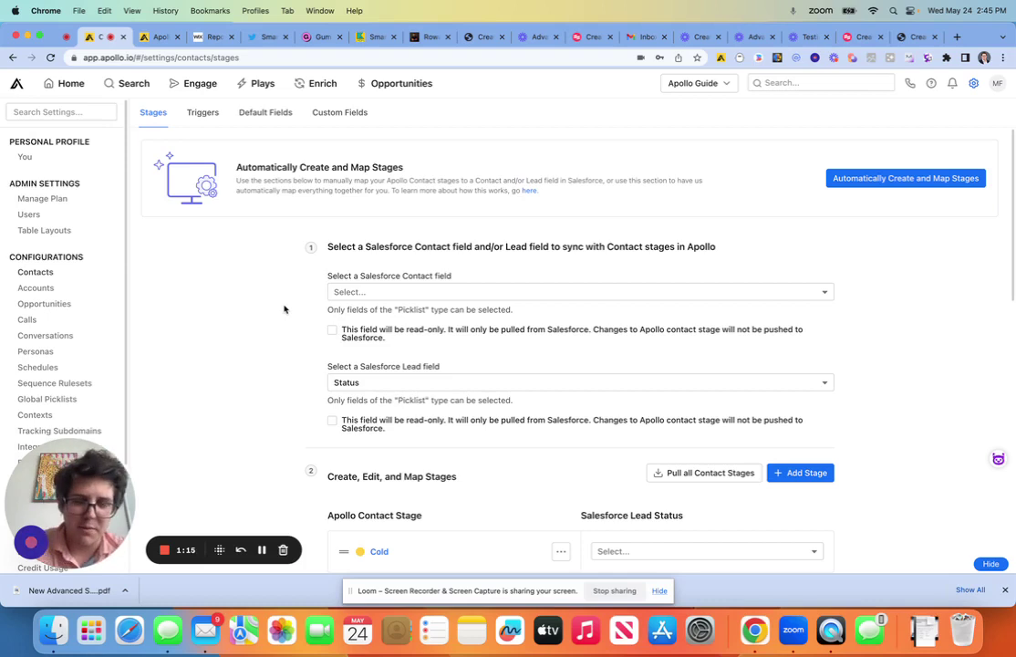
{"action": "scroll", "coordinate": [26, 216], "scroll_direction": "down", "scroll_amount": 3}
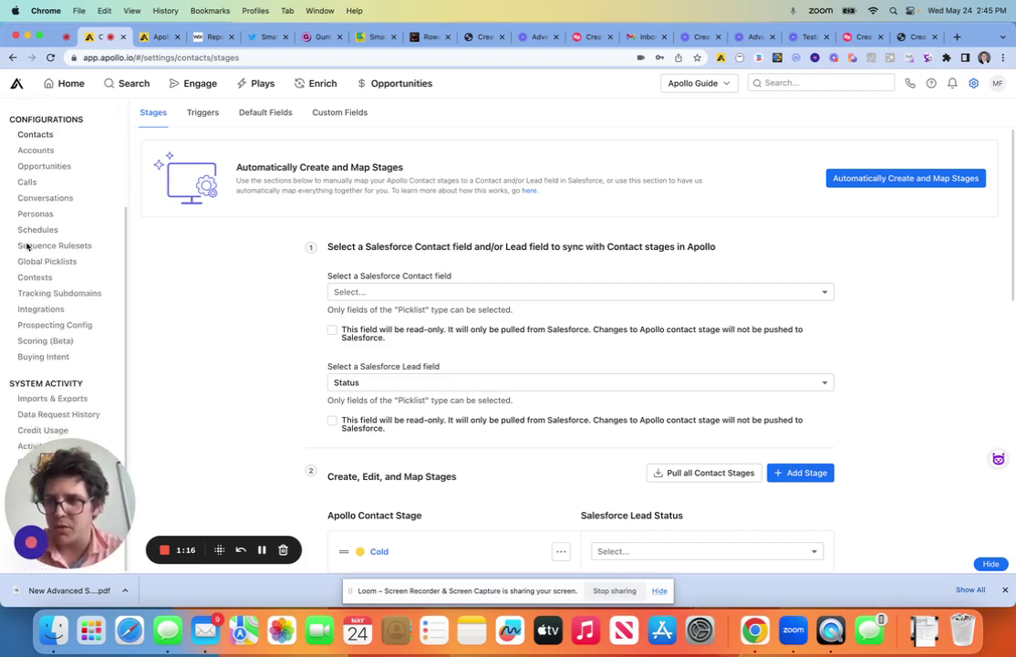
{"action": "left_click", "coordinate": [30, 311]}
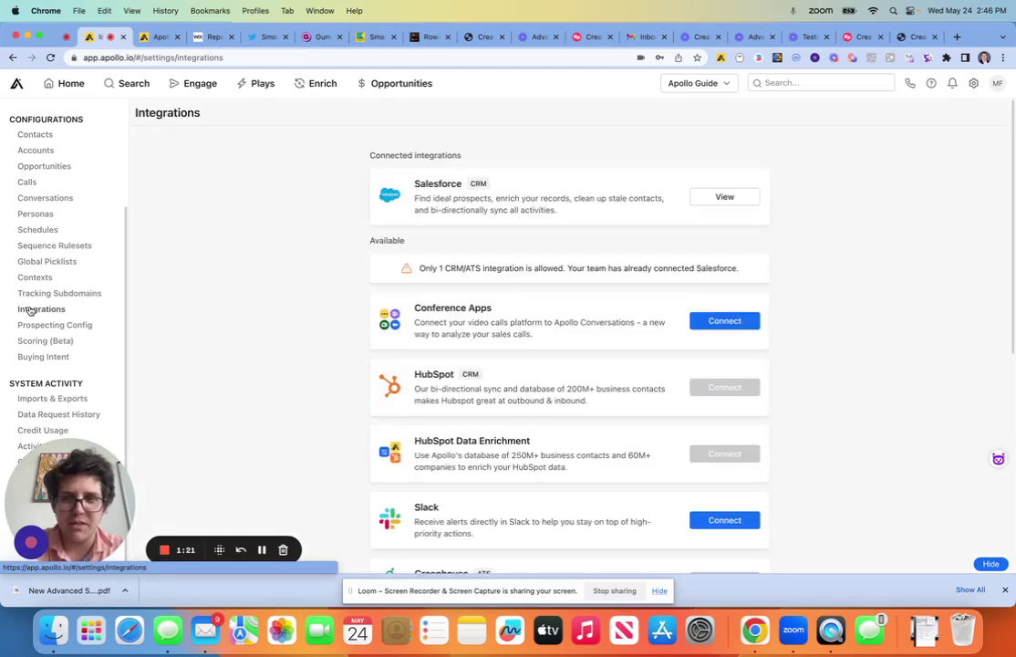
Look through the connected and available integrations, from Salesforce down to Zapier and API
{"action": "scroll", "coordinate": [346, 208], "scroll_direction": "down", "scroll_amount": 2}
{"action": "scroll", "coordinate": [346, 205], "scroll_direction": "down", "scroll_amount": 3}
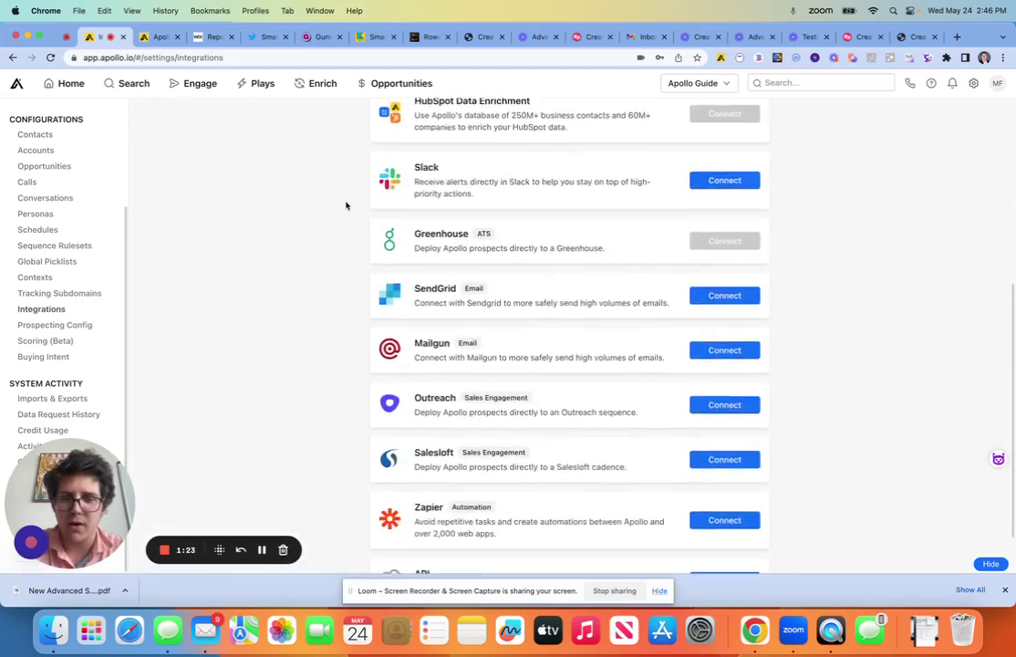
{"action": "scroll", "coordinate": [346, 205], "scroll_direction": "up", "scroll_amount": 4}
{"action": "scroll", "coordinate": [345, 205], "scroll_direction": "down", "scroll_amount": 4}
{"action": "scroll", "coordinate": [346, 205], "scroll_direction": "up", "scroll_amount": 4}
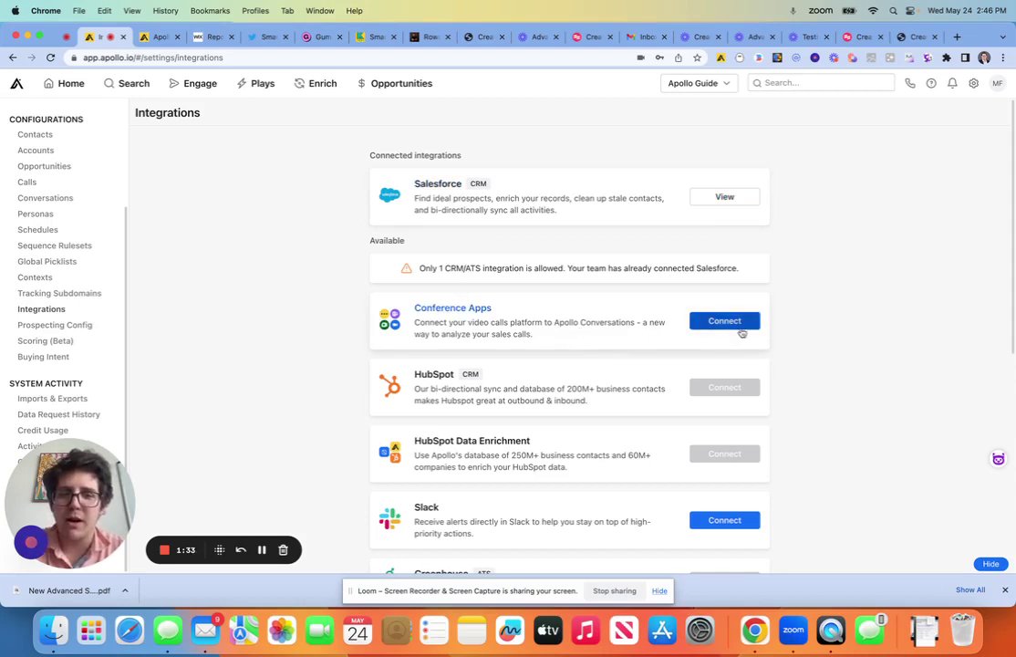
{"action": "scroll", "coordinate": [742, 333], "scroll_direction": "down", "scroll_amount": 5}
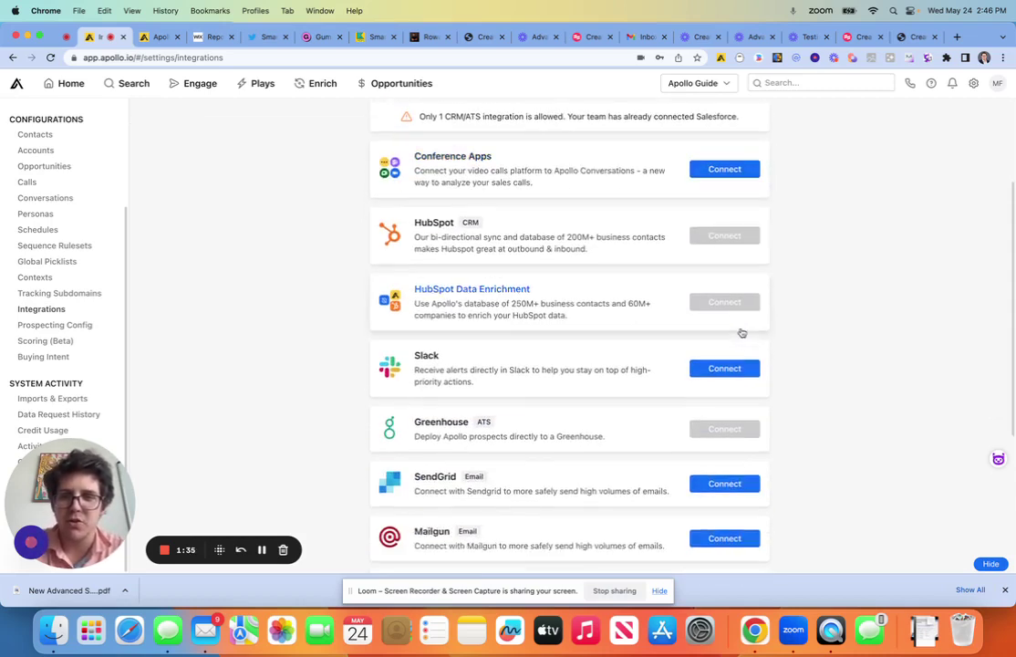
{"action": "scroll", "coordinate": [743, 333], "scroll_direction": "up", "scroll_amount": 2}
{"action": "scroll", "coordinate": [742, 333], "scroll_direction": "down", "scroll_amount": 4}
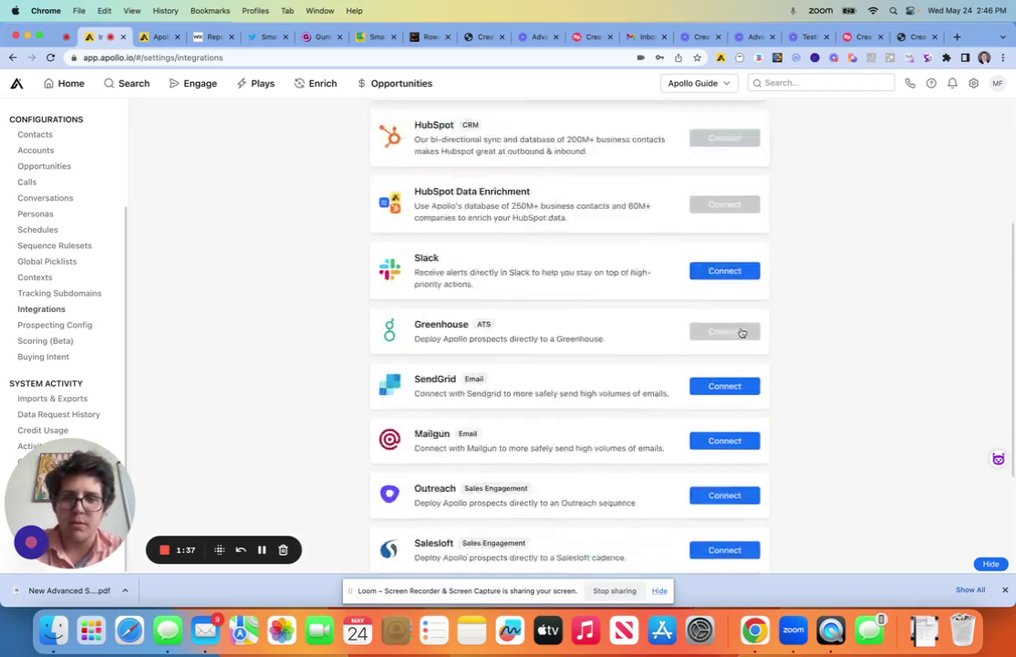
{"action": "scroll", "coordinate": [308, 273], "scroll_direction": "down", "scroll_amount": 1}
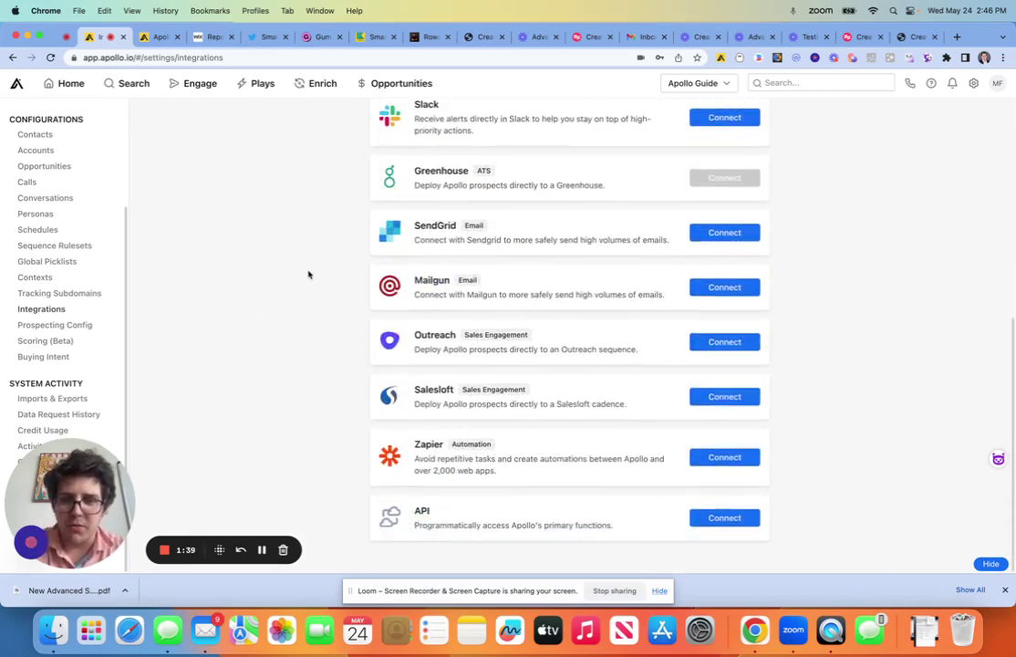
{"action": "scroll", "coordinate": [309, 274], "scroll_direction": "up", "scroll_amount": 10}
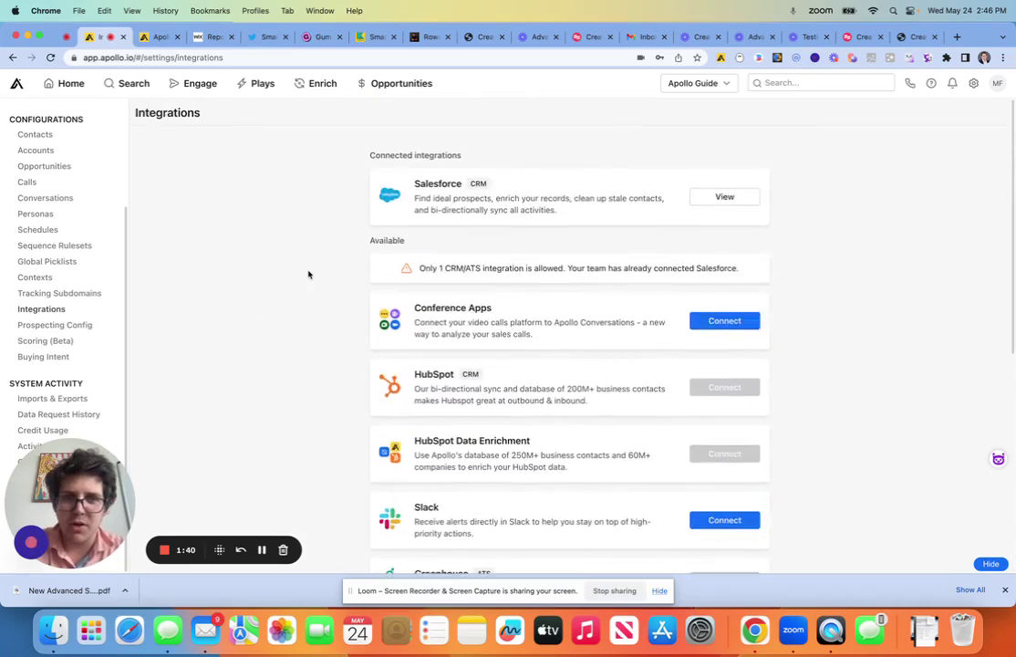
Open the Salesforce integration's Pull Records settings and review the Accounts, Tasks, Opportunities and Contacts/Leads sections
{"action": "left_click", "coordinate": [420, 208]}
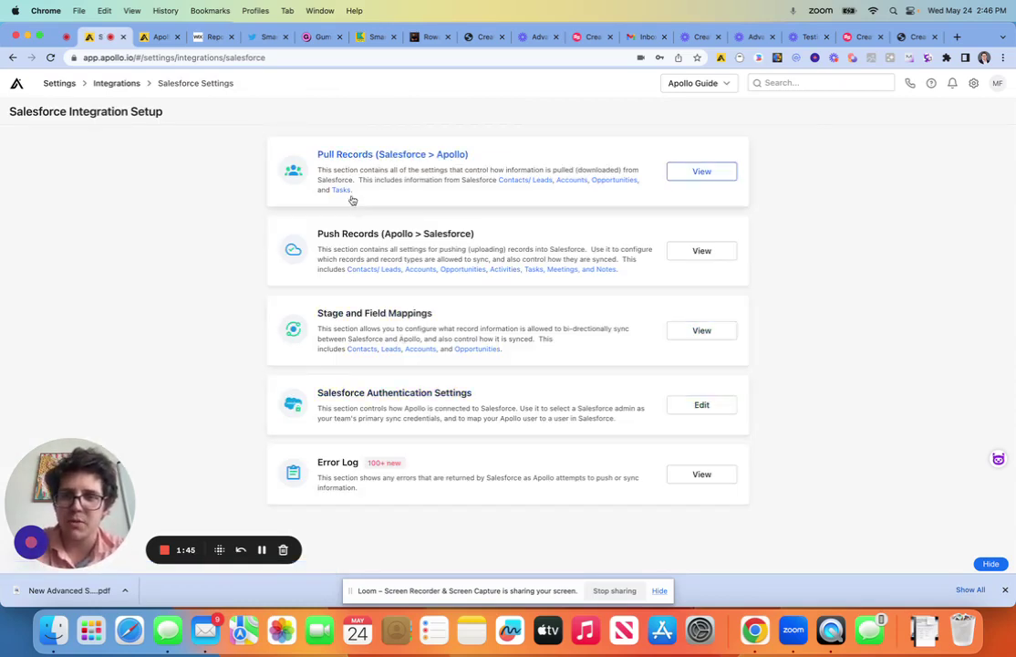
{"action": "left_click", "coordinate": [370, 154]}
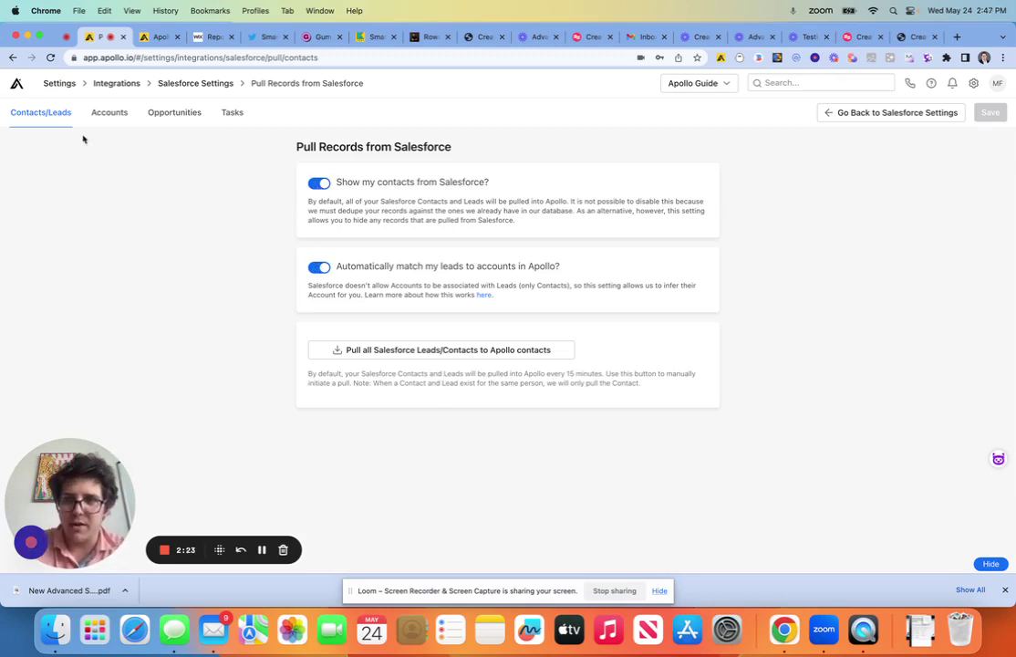
{"action": "left_click", "coordinate": [105, 113]}
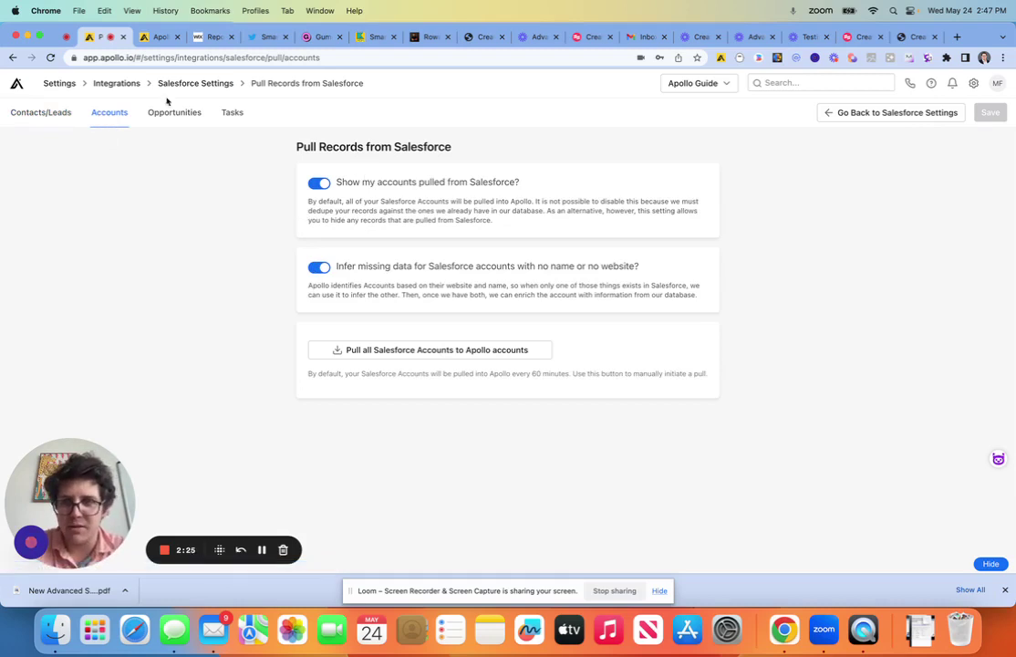
{"action": "left_click", "coordinate": [234, 114]}
{"action": "left_click", "coordinate": [170, 118]}
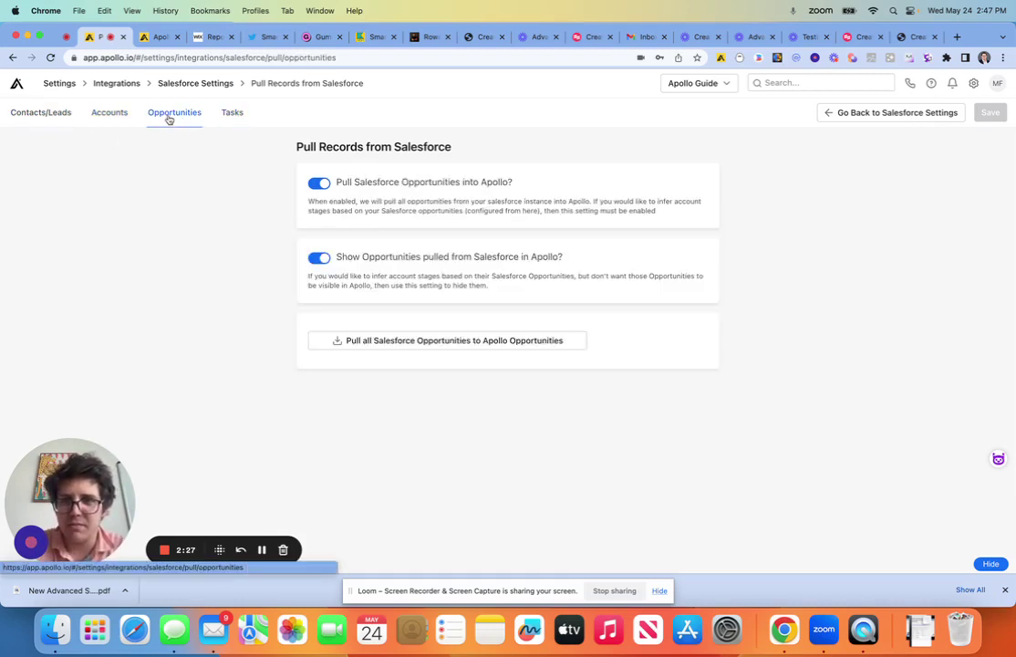
{"action": "left_click", "coordinate": [66, 117]}
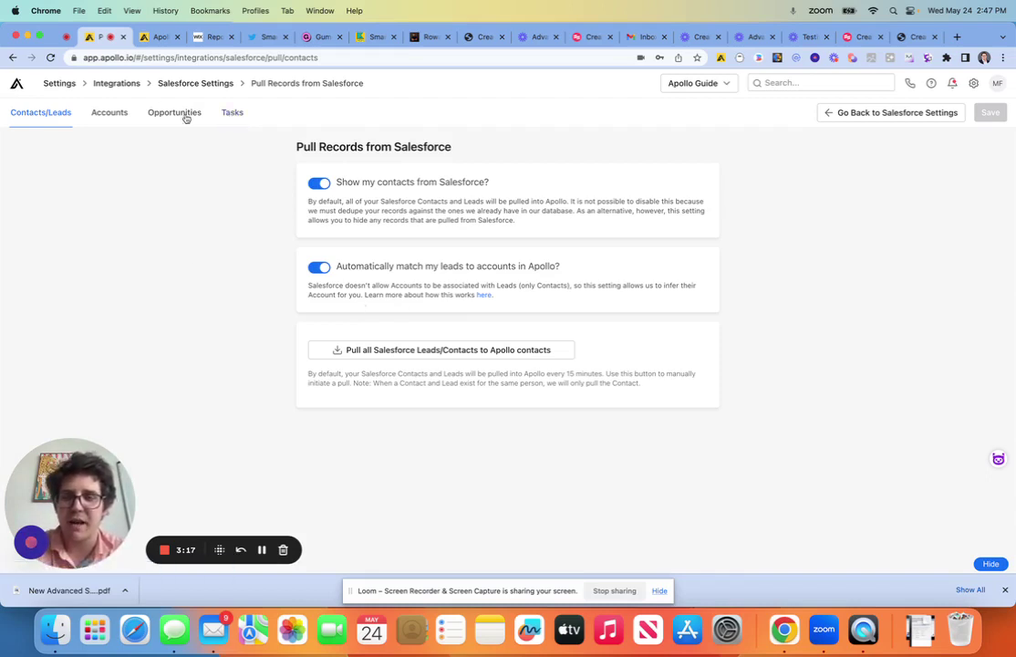
Return from the pull settings to the Salesforce Integration Setup overview
{"action": "left_click", "coordinate": [15, 59]}
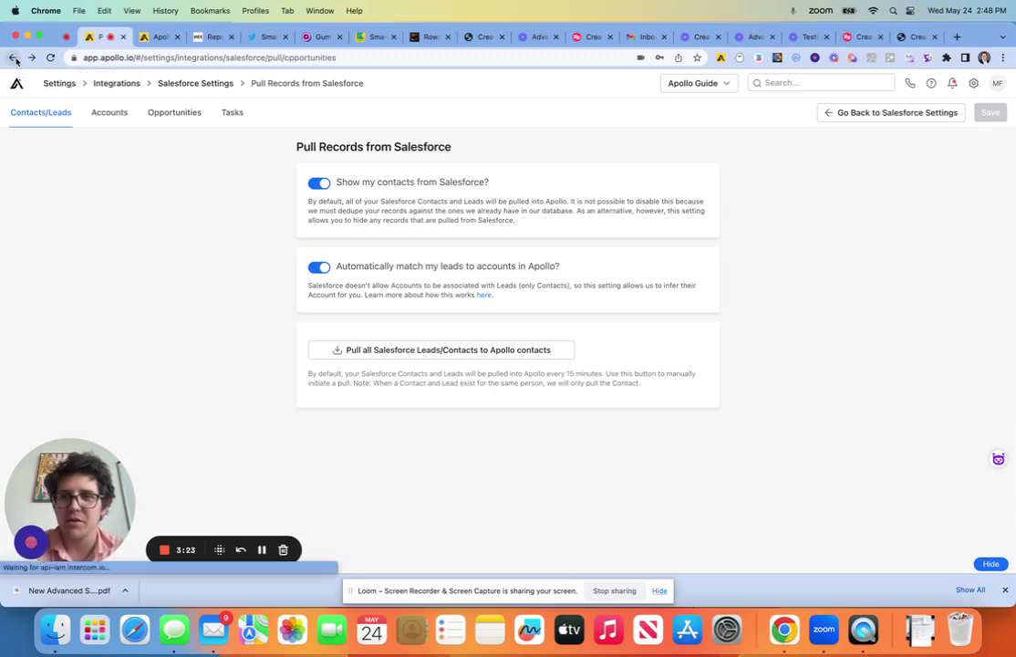
{"action": "left_click", "coordinate": [16, 58]}
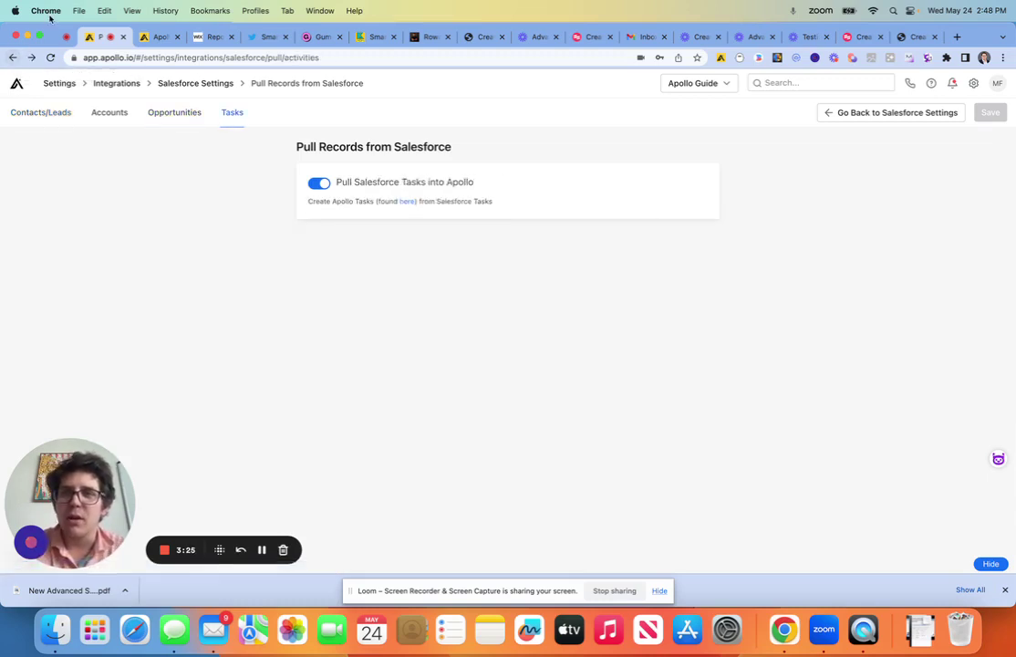
{"action": "left_click", "coordinate": [11, 57]}
{"action": "left_click", "coordinate": [11, 57]}
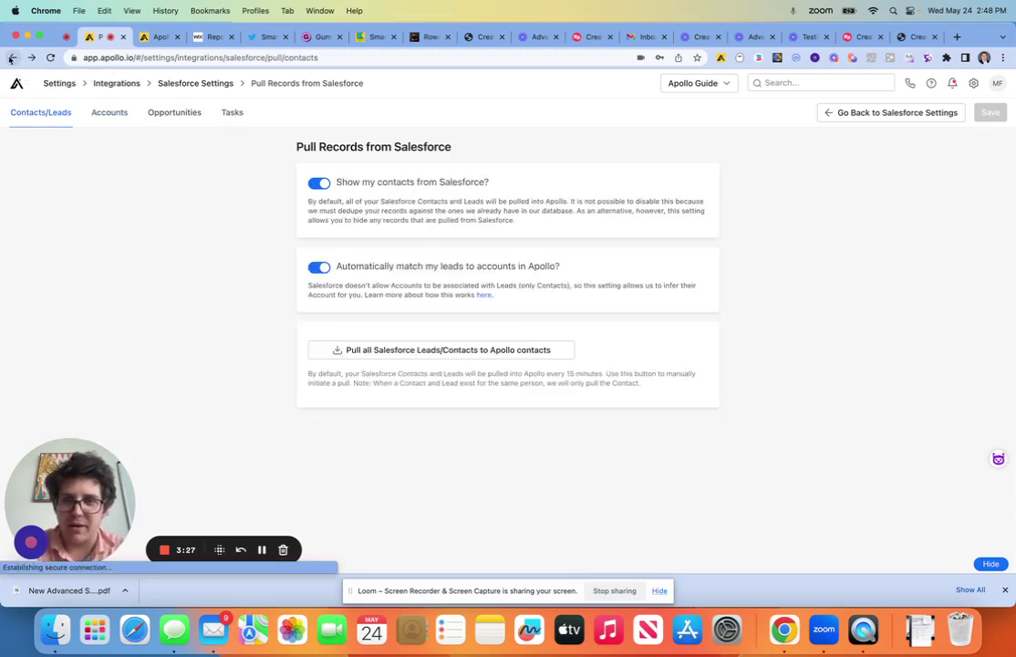
{"action": "left_click", "coordinate": [11, 57]}
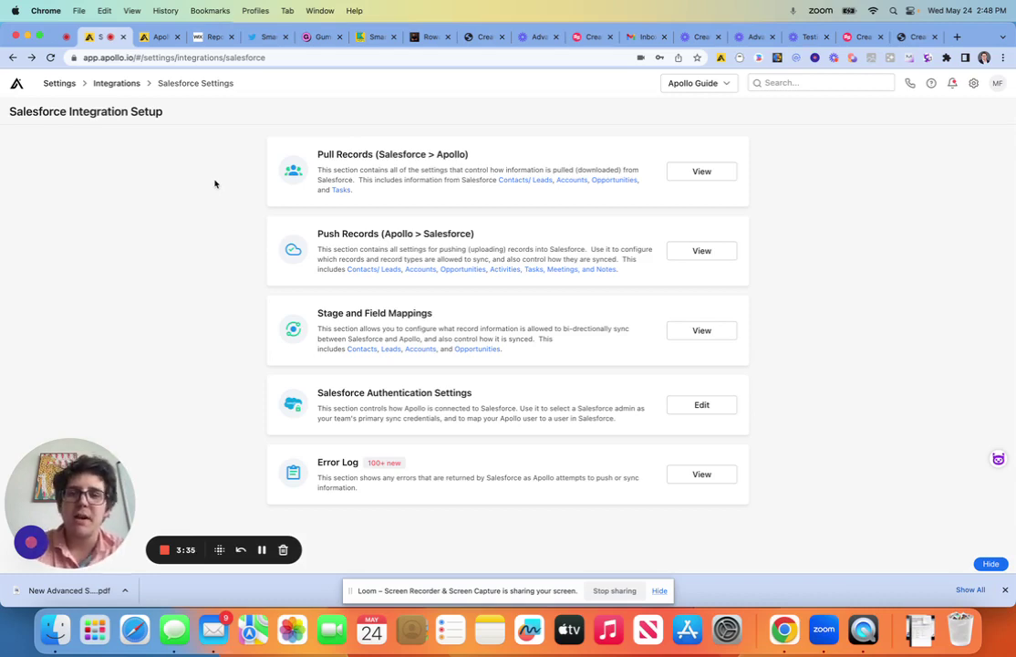
Open the Push Records (Apollo > Salesforce) settings and review all of the Contacts/Leads options
{"action": "left_click", "coordinate": [404, 236]}
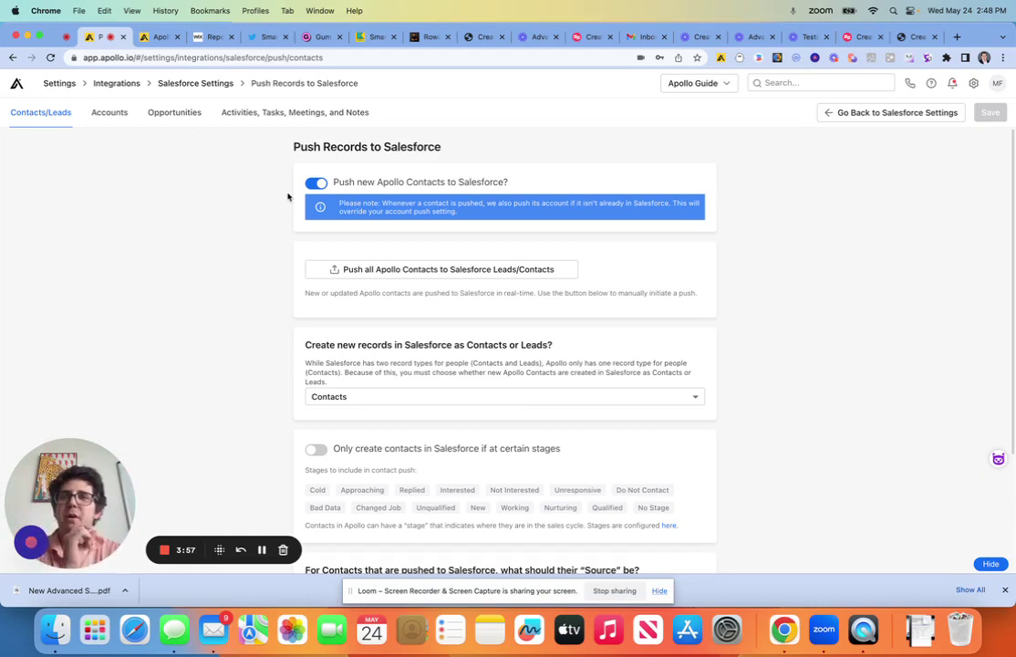
{"action": "scroll", "coordinate": [287, 196], "scroll_direction": "down", "scroll_amount": 2}
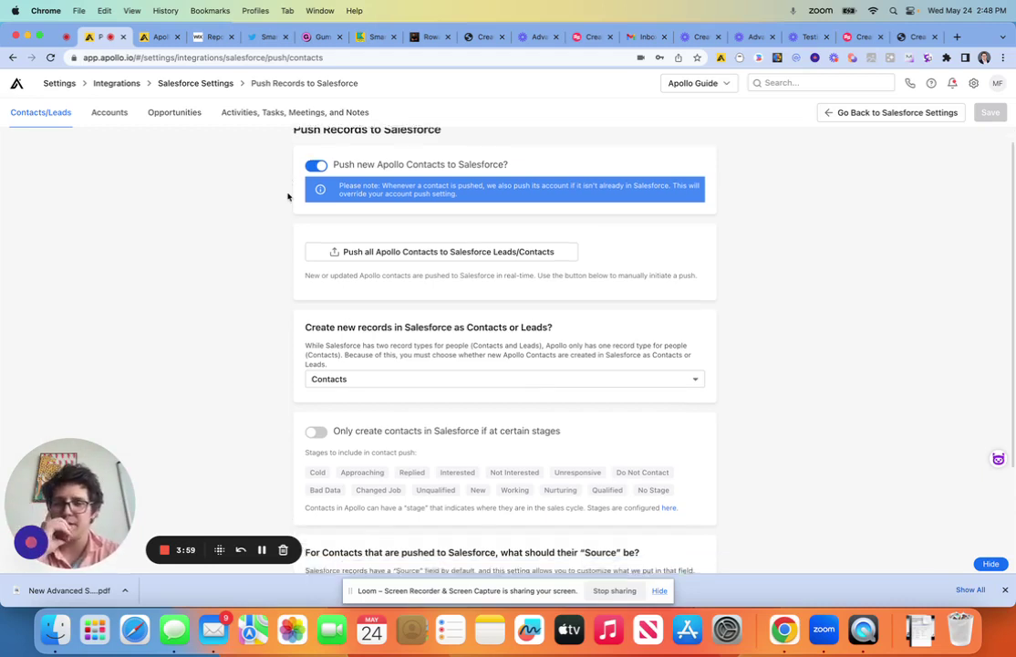
{"action": "scroll", "coordinate": [287, 196], "scroll_direction": "up", "scroll_amount": 2}
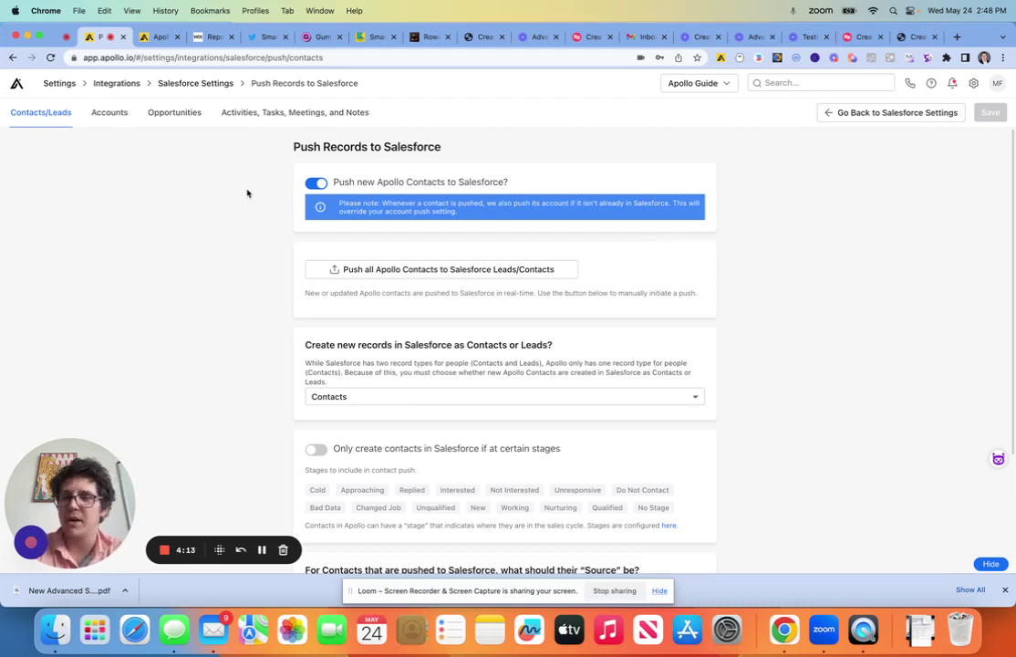
{"action": "scroll", "coordinate": [246, 193], "scroll_direction": "down", "scroll_amount": 3}
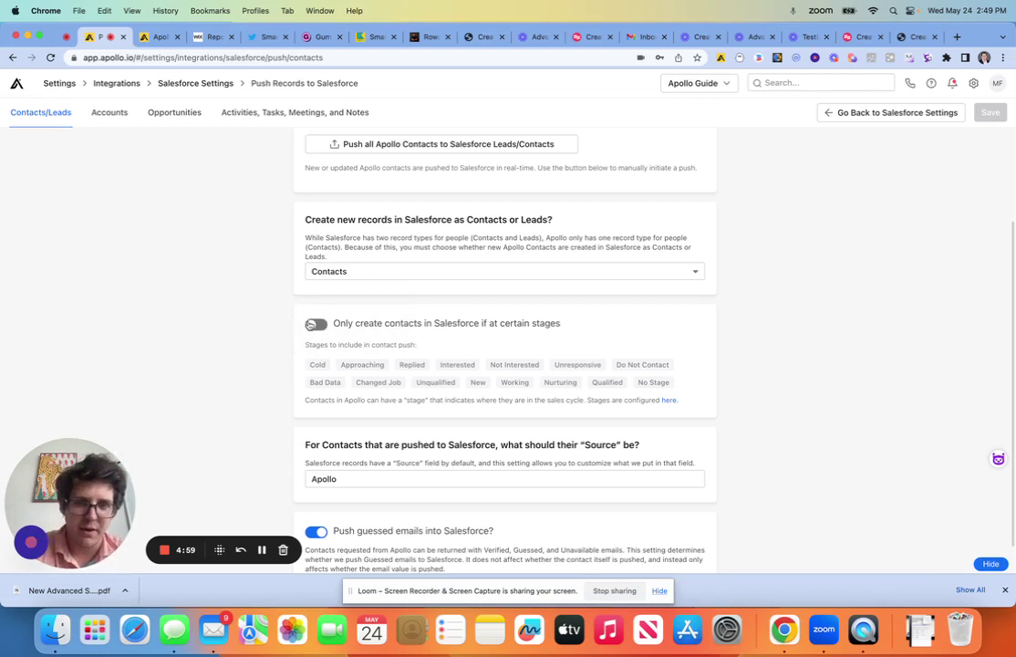
{"action": "scroll", "coordinate": [276, 272], "scroll_direction": "down", "scroll_amount": 2}
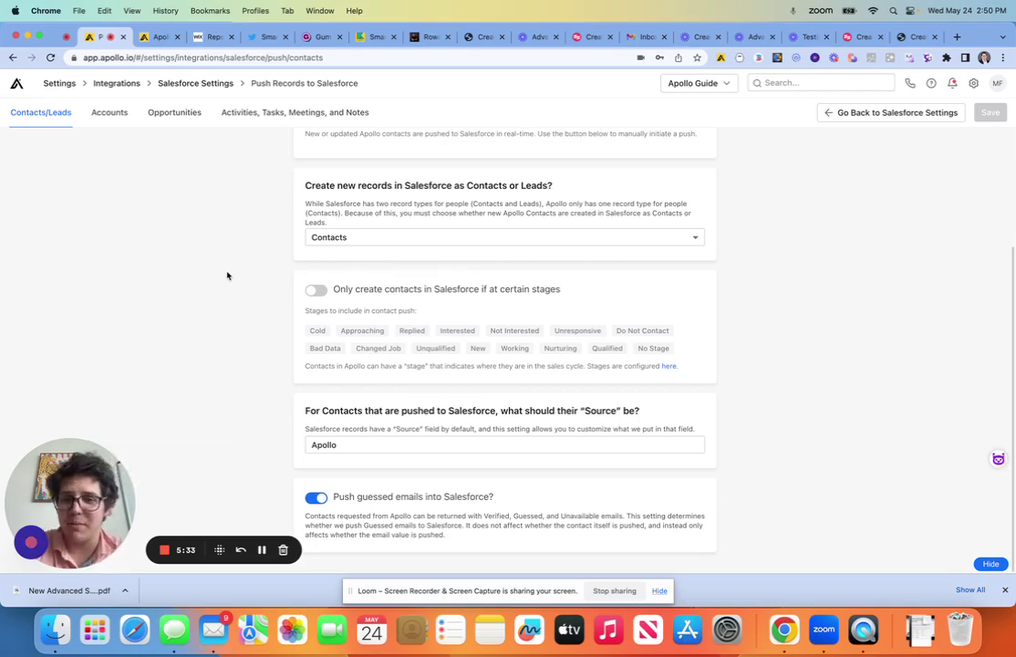
{"action": "scroll", "coordinate": [227, 274], "scroll_direction": "up", "scroll_amount": 3}
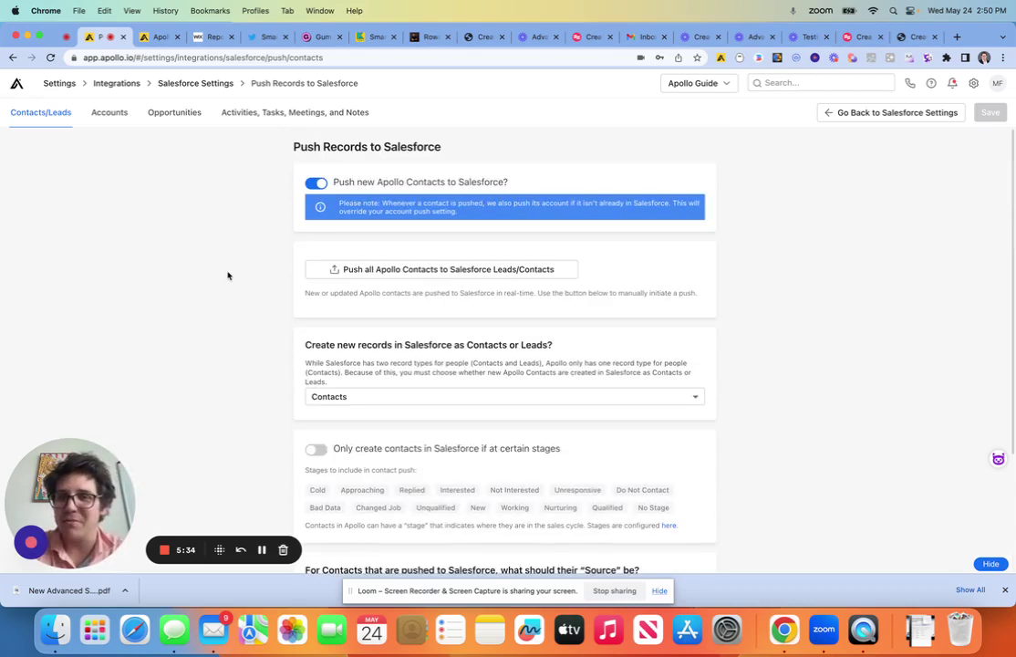
Review the push settings for Accounts and for Activities, Tasks, Meetings, and Notes, ending on Accounts
{"action": "left_click", "coordinate": [94, 117]}
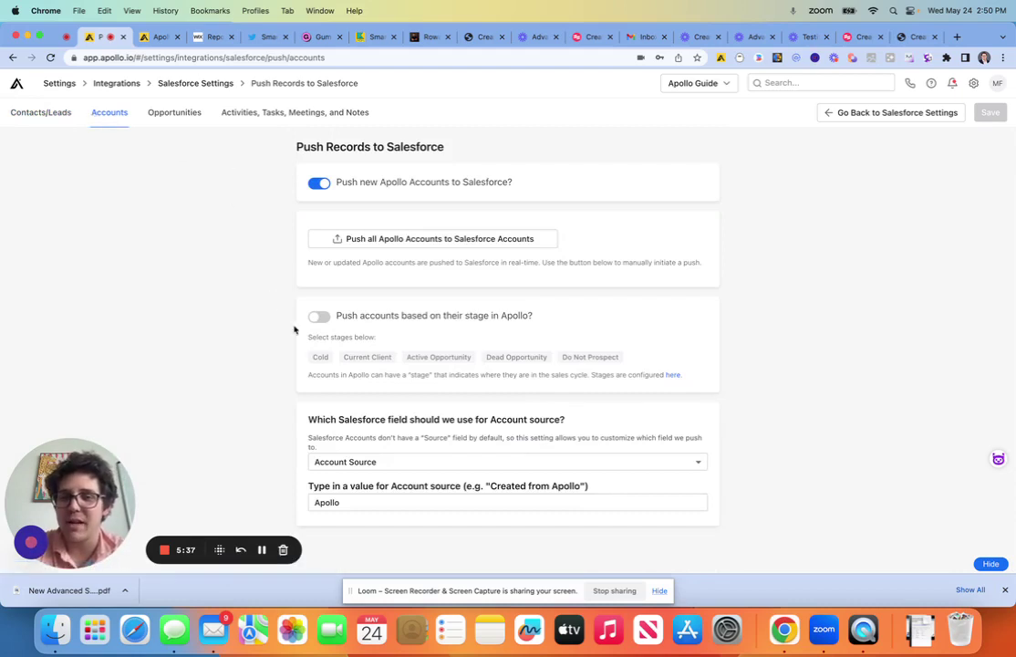
{"action": "left_click", "coordinate": [246, 117]}
{"action": "left_click", "coordinate": [111, 116]}
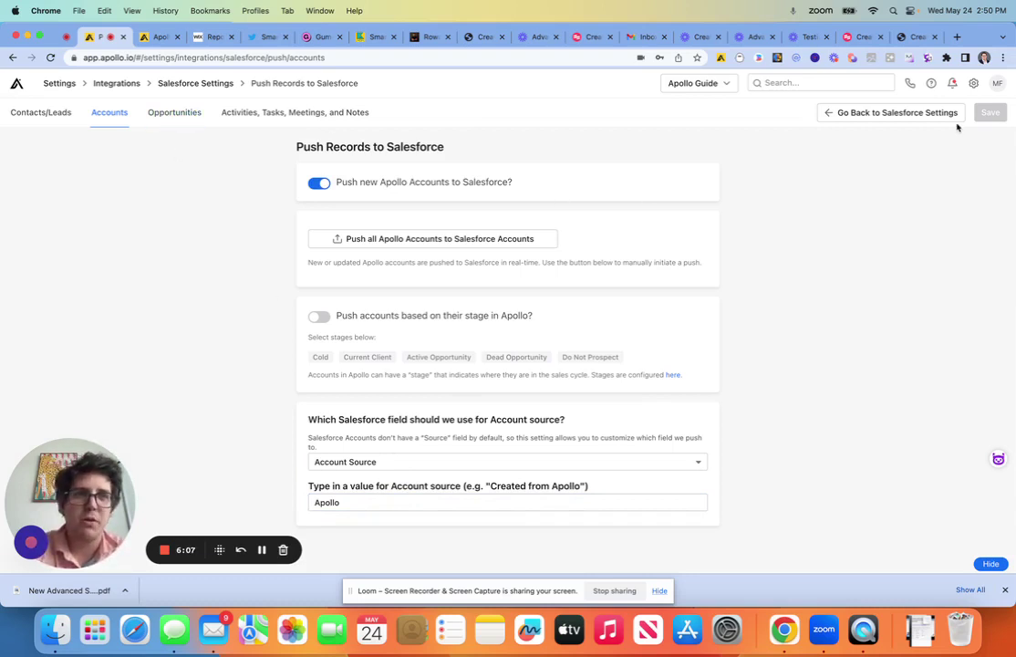
Open the contact stage settings and examine how Apollo contact stages map to Salesforce lead statuses
{"action": "left_click", "coordinate": [973, 83]}
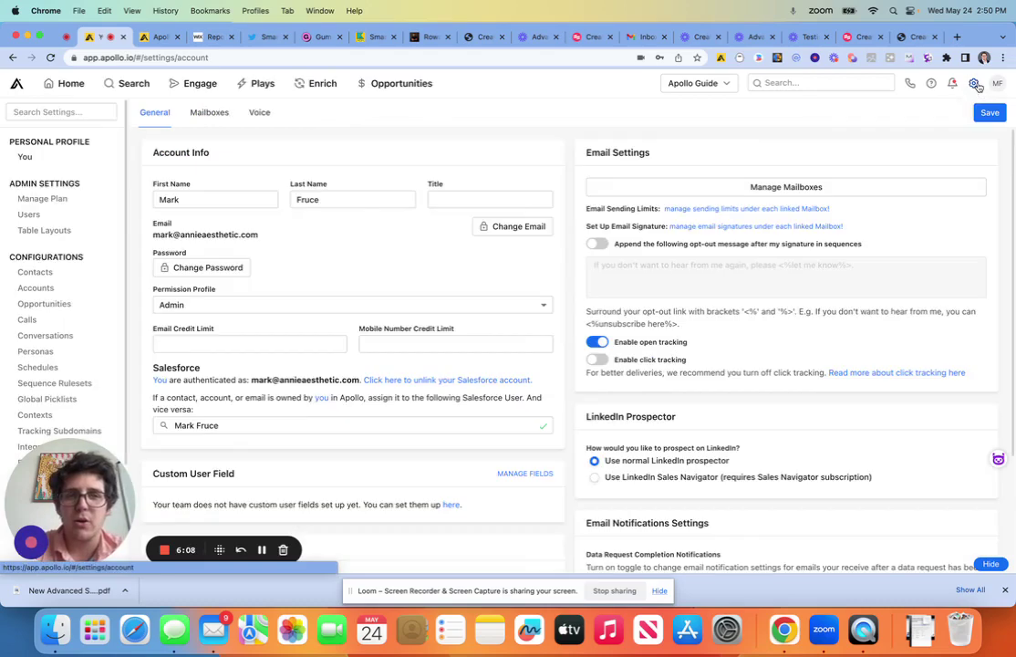
{"action": "left_click", "coordinate": [36, 273]}
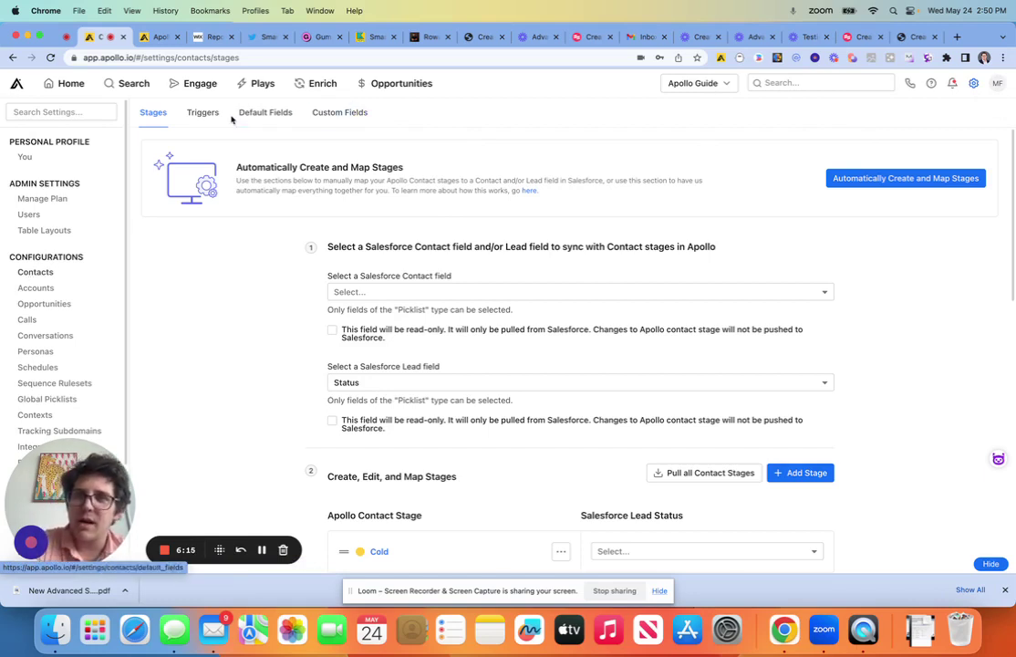
{"action": "scroll", "coordinate": [315, 245], "scroll_direction": "down", "scroll_amount": 1}
{"action": "scroll", "coordinate": [317, 244], "scroll_direction": "down", "scroll_amount": 10}
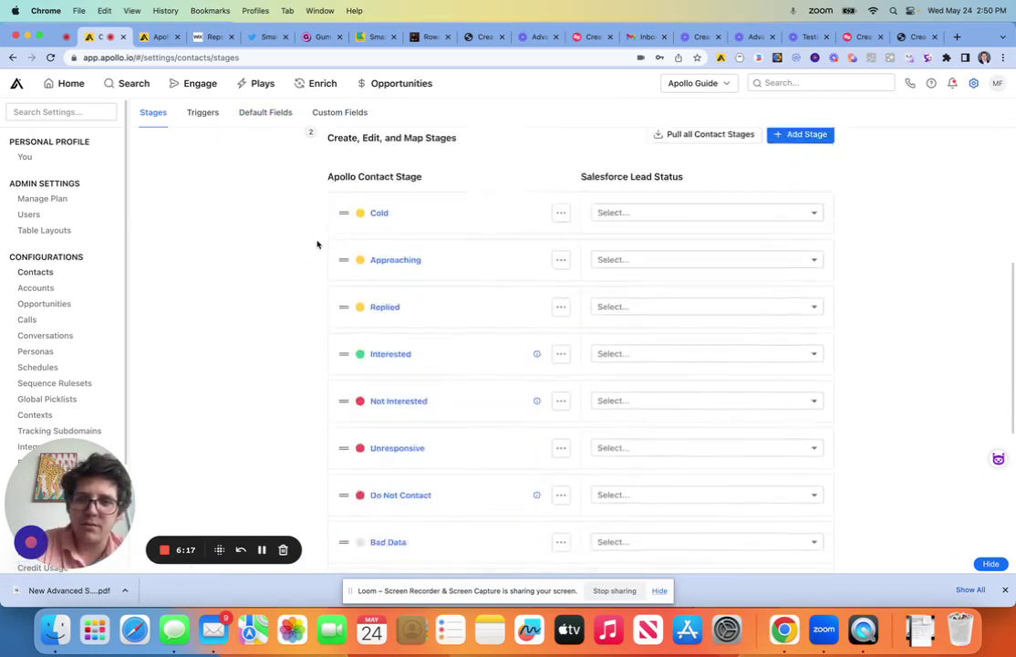
{"action": "scroll", "coordinate": [317, 245], "scroll_direction": "up", "scroll_amount": 10}
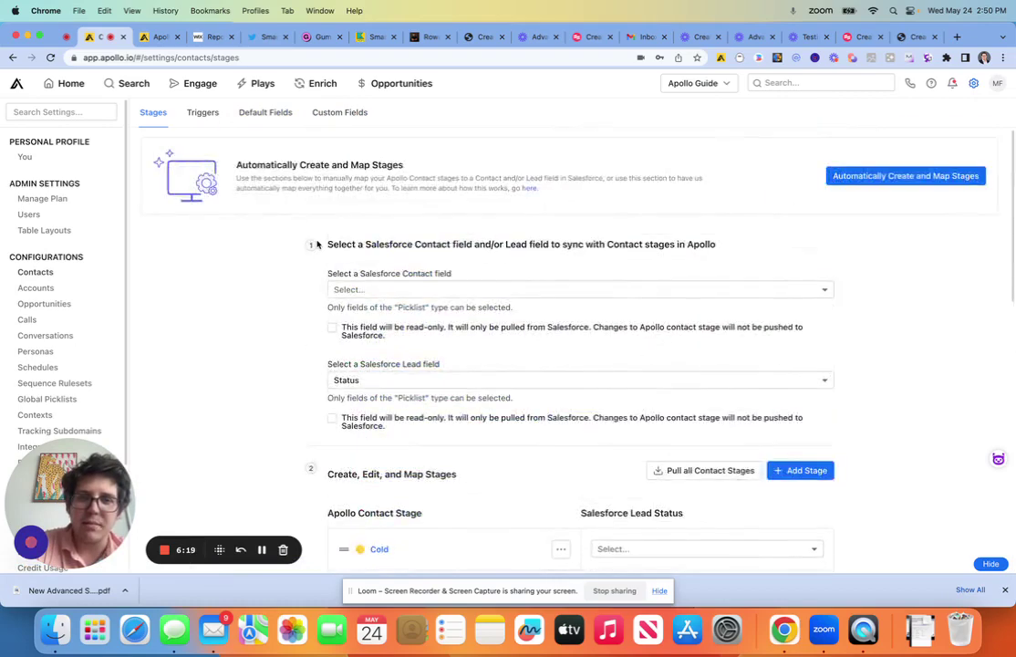
{"action": "scroll", "coordinate": [318, 245], "scroll_direction": "down", "scroll_amount": 7}
{"action": "scroll", "coordinate": [318, 244], "scroll_direction": "up", "scroll_amount": 10}
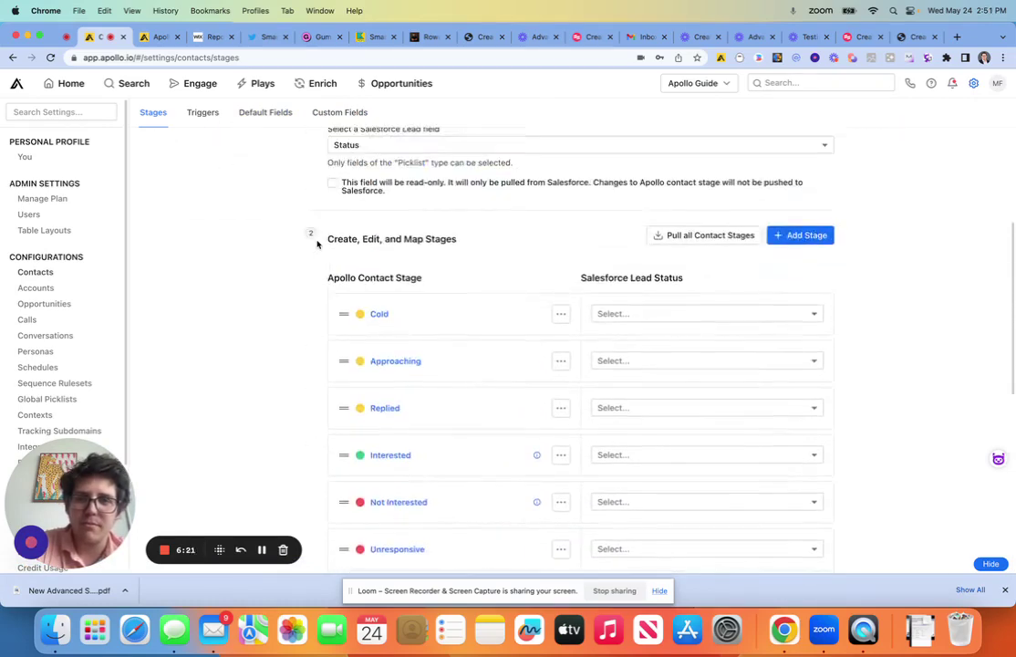
{"action": "scroll", "coordinate": [317, 245], "scroll_direction": "down", "scroll_amount": 2}
{"action": "scroll", "coordinate": [317, 244], "scroll_direction": "down", "scroll_amount": 10}
{"action": "scroll", "coordinate": [318, 244], "scroll_direction": "up", "scroll_amount": 10}
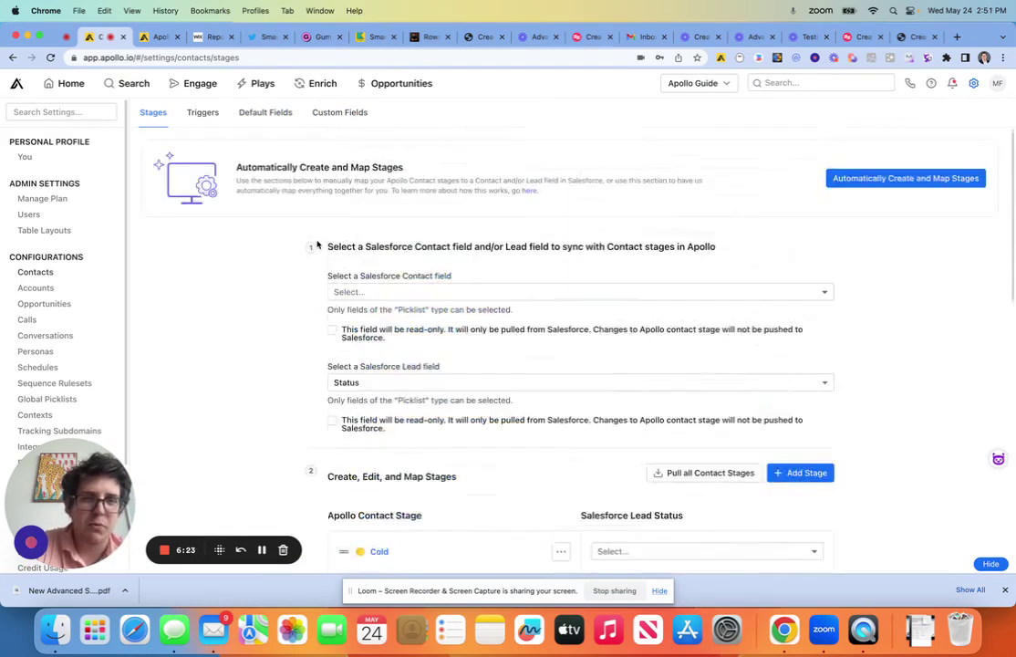
{"action": "scroll", "coordinate": [317, 244], "scroll_direction": "down", "scroll_amount": 8}
{"action": "scroll", "coordinate": [317, 244], "scroll_direction": "up", "scroll_amount": 10}
{"action": "scroll", "coordinate": [317, 244], "scroll_direction": "down", "scroll_amount": 8}
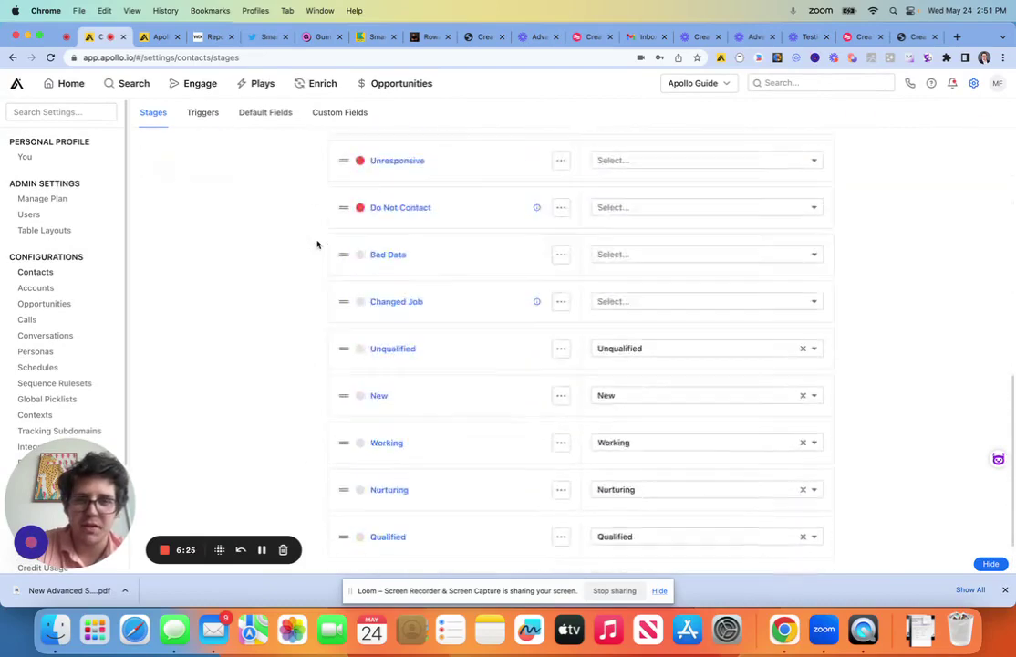
Map the Interested contact stage to the Qualified Salesforce lead status
{"action": "scroll", "coordinate": [317, 244], "scroll_direction": "up", "scroll_amount": 3}
{"action": "left_click", "coordinate": [616, 174]}
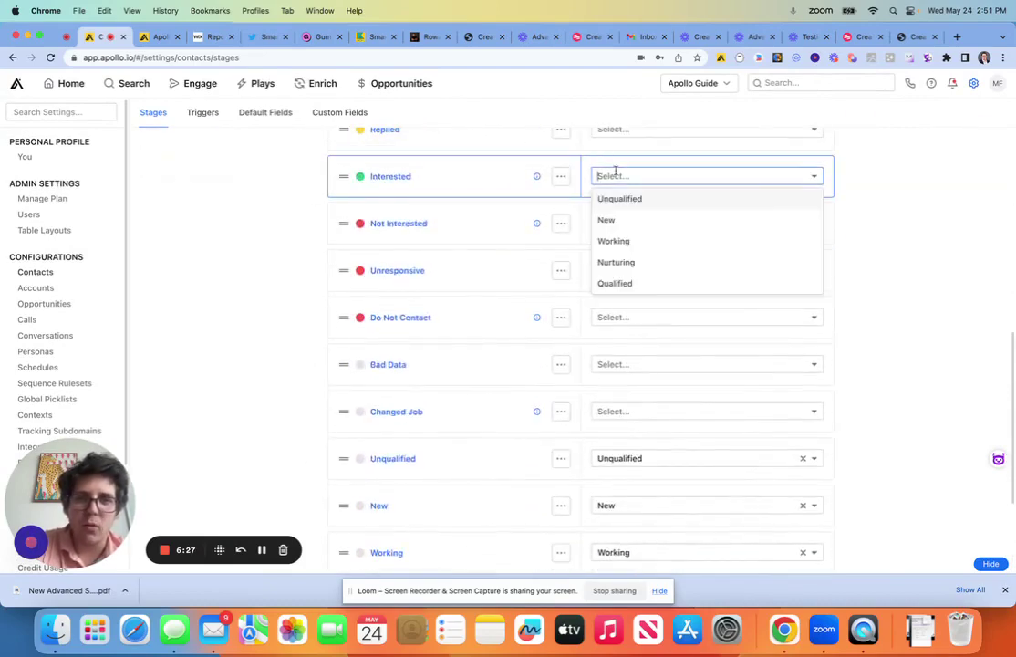
{"action": "scroll", "coordinate": [630, 270], "scroll_direction": "down", "scroll_amount": 1}
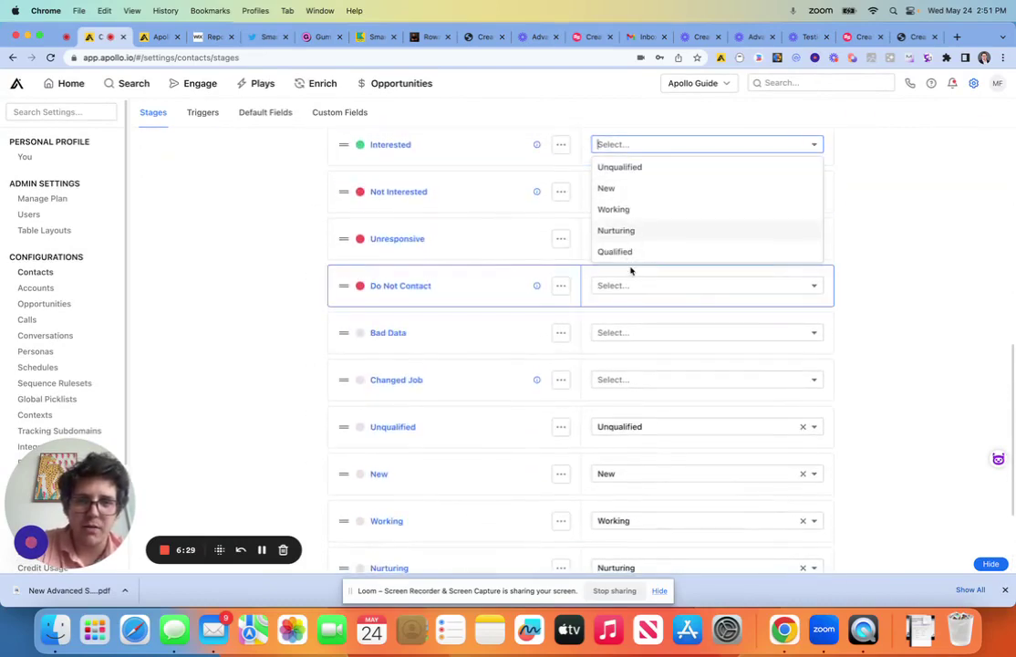
{"action": "left_click", "coordinate": [626, 252]}
View the Salesforce lead statuses available for the Replied contact stage, then close the choices without selecting one
{"action": "scroll", "coordinate": [625, 252], "scroll_direction": "up", "scroll_amount": 3}
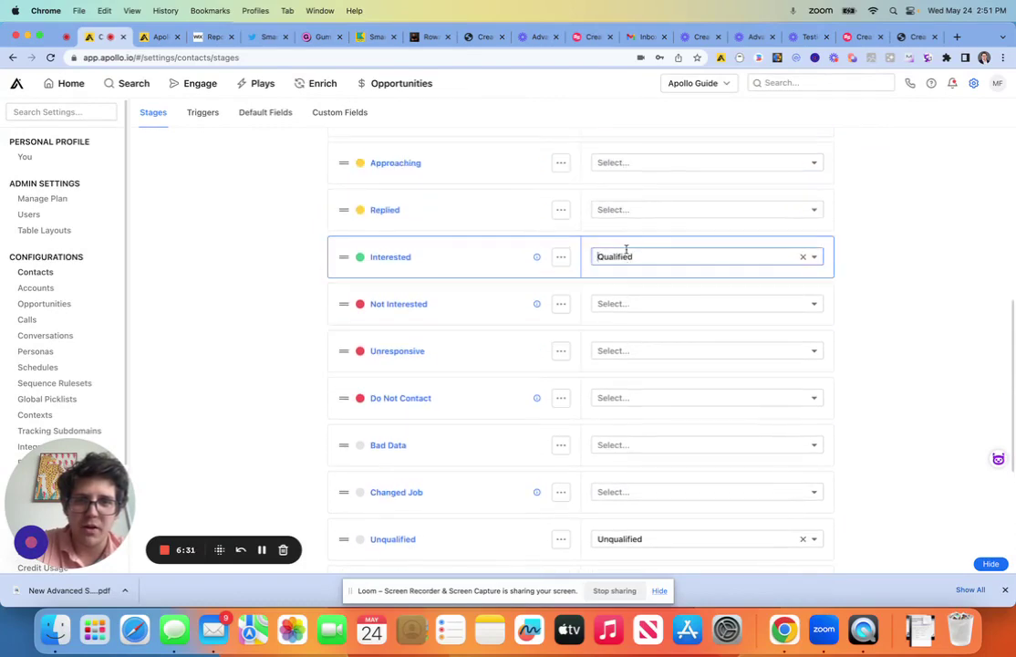
{"action": "left_click", "coordinate": [623, 214]}
{"action": "scroll", "coordinate": [633, 252], "scroll_direction": "down", "scroll_amount": 3}
{"action": "scroll", "coordinate": [635, 256], "scroll_direction": "up", "scroll_amount": 5}
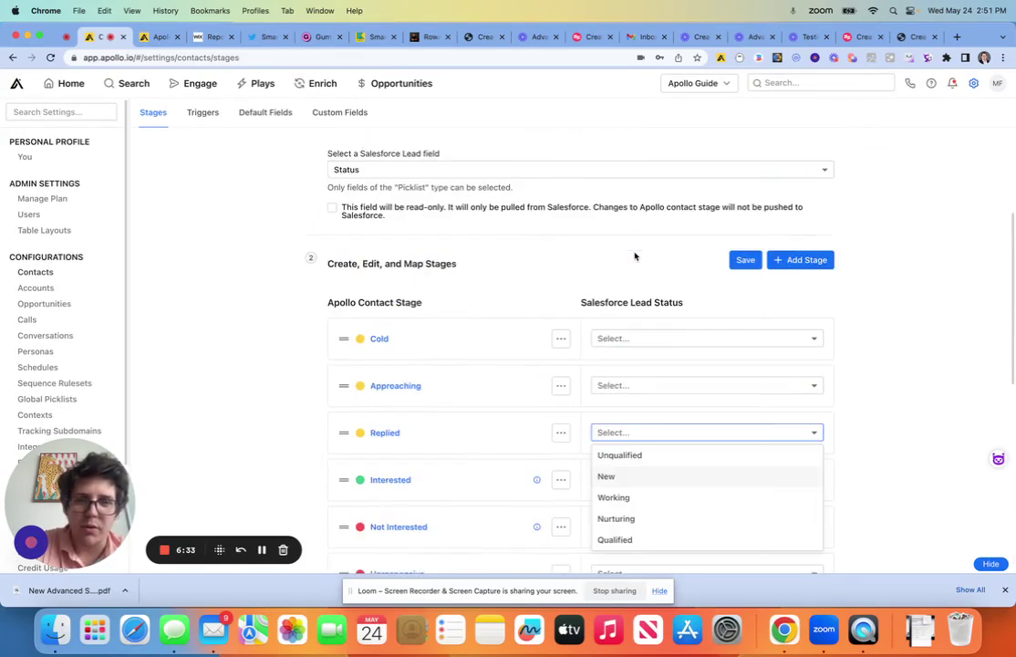
{"action": "left_click", "coordinate": [635, 256]}
View the Salesforce Lead fields that can sync with contact stages, leaving the selection as it is
{"action": "scroll", "coordinate": [460, 170], "scroll_direction": "up", "scroll_amount": 3}
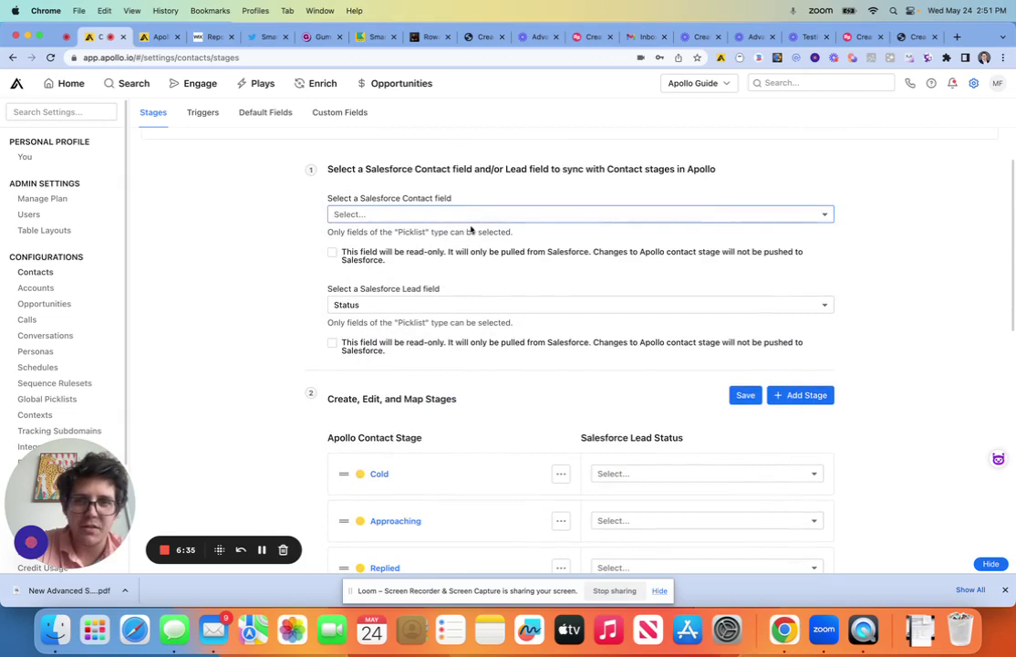
{"action": "left_click", "coordinate": [461, 308]}
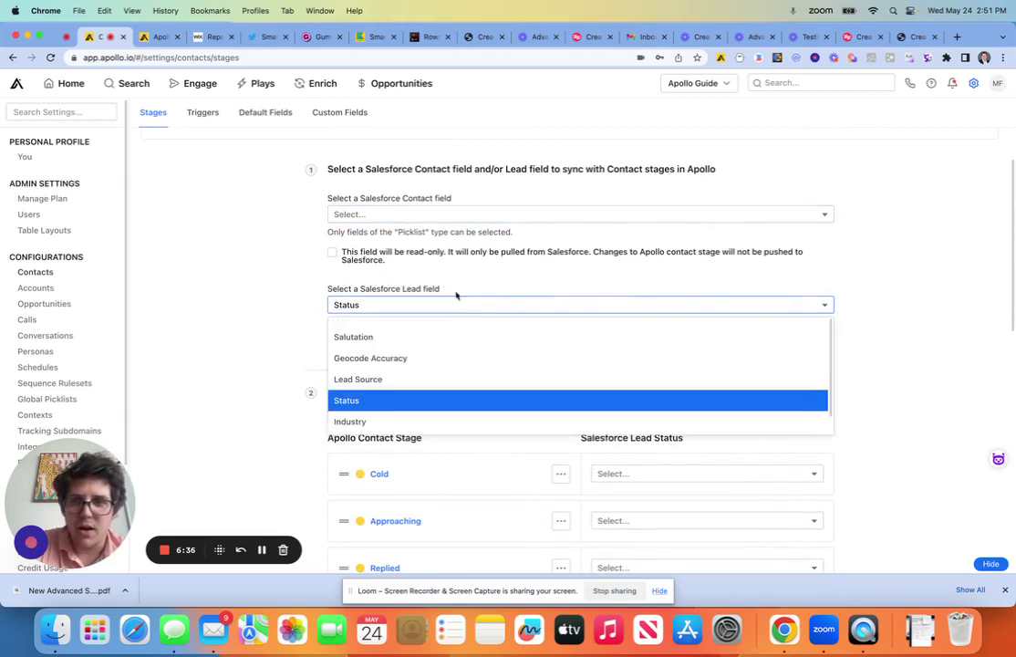
{"action": "left_click", "coordinate": [243, 321]}
Examine the full list of Apollo contact stages alongside the Salesforce lead status mapped to each
{"action": "scroll", "coordinate": [540, 275], "scroll_direction": "down", "scroll_amount": 10}
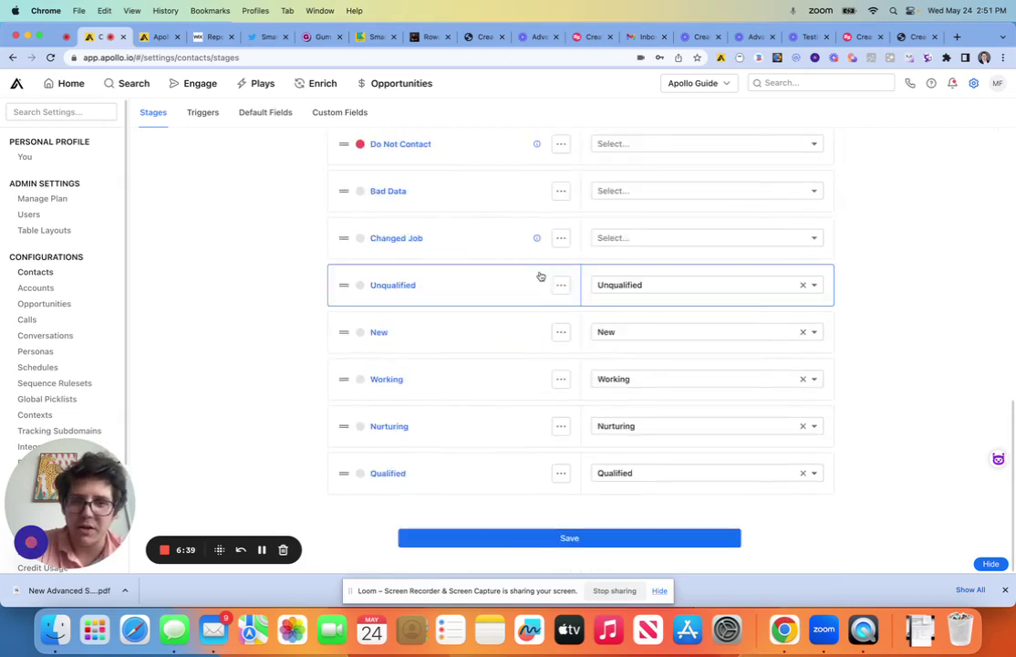
{"action": "scroll", "coordinate": [627, 273], "scroll_direction": "up", "scroll_amount": 6}
{"action": "scroll", "coordinate": [627, 272], "scroll_direction": "down", "scroll_amount": 6}
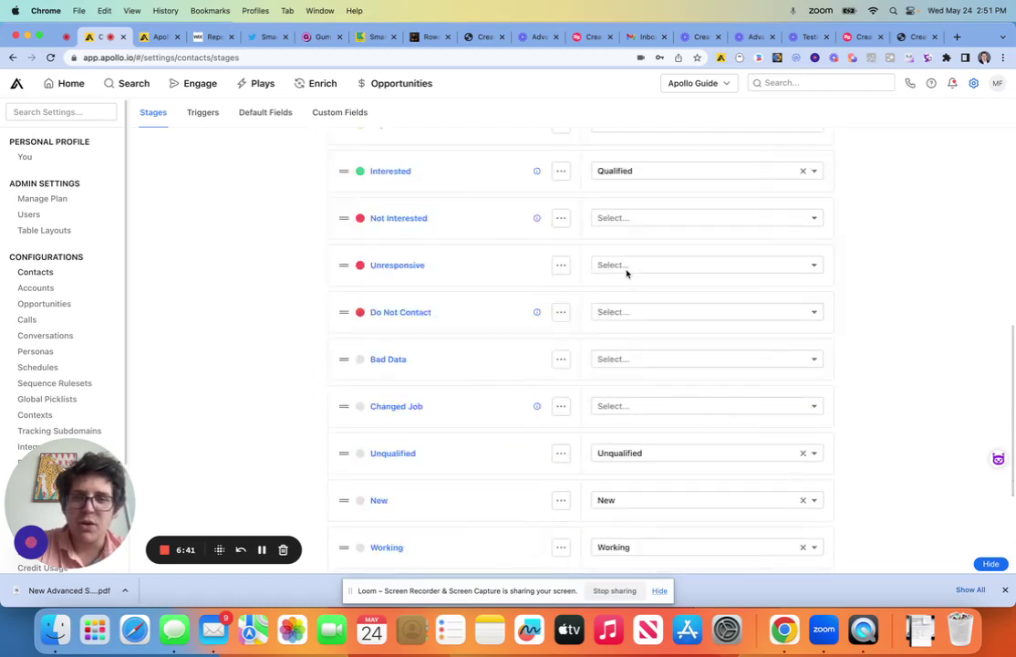
{"action": "scroll", "coordinate": [627, 273], "scroll_direction": "up", "scroll_amount": 6}
{"action": "scroll", "coordinate": [627, 272], "scroll_direction": "down", "scroll_amount": 5}
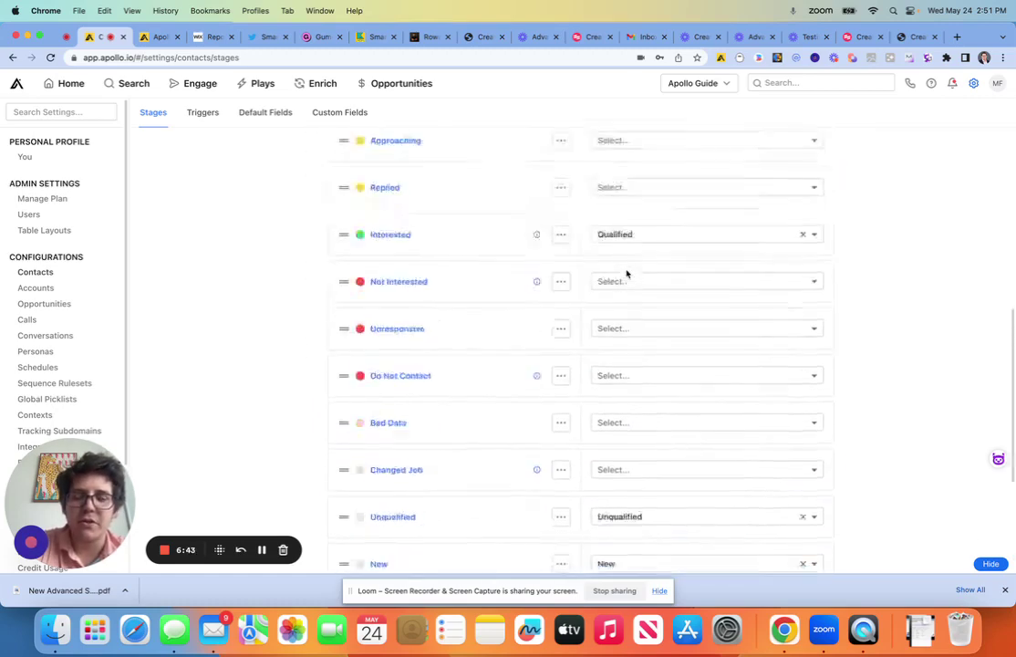
{"action": "scroll", "coordinate": [627, 273], "scroll_direction": "down", "scroll_amount": 1}
{"action": "scroll", "coordinate": [627, 273], "scroll_direction": "up", "scroll_amount": 6}
{"action": "scroll", "coordinate": [626, 273], "scroll_direction": "down", "scroll_amount": 5}
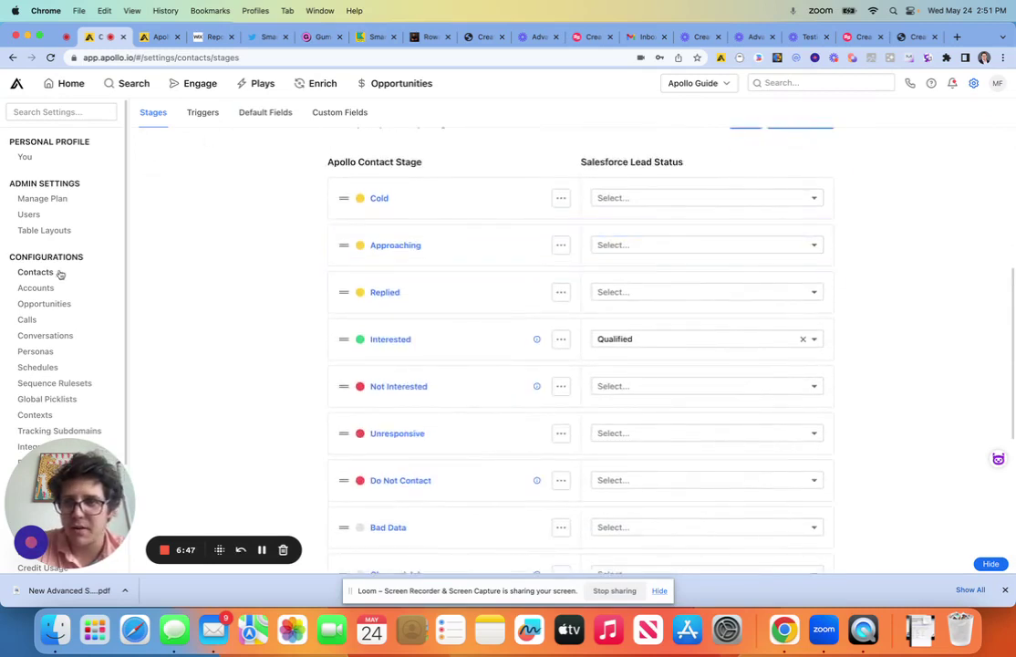
Open the account stage settings and review the stage mapping method and its Salesforce opportunity rules
{"action": "left_click", "coordinate": [36, 289]}
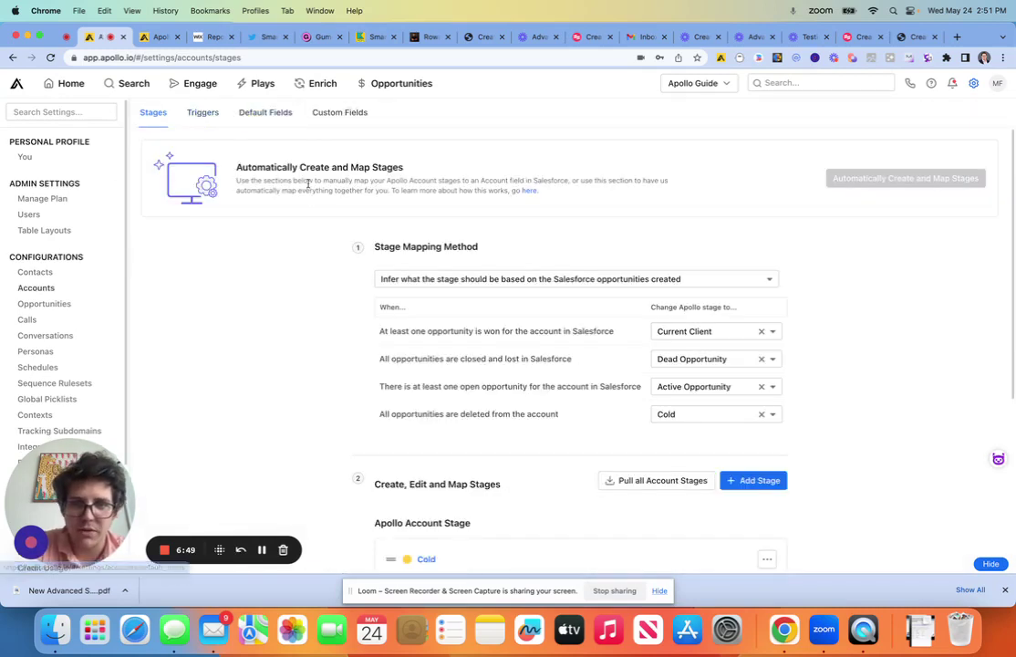
{"action": "scroll", "coordinate": [310, 184], "scroll_direction": "down", "scroll_amount": 3}
{"action": "scroll", "coordinate": [311, 183], "scroll_direction": "down", "scroll_amount": 1}
{"action": "scroll", "coordinate": [310, 184], "scroll_direction": "up", "scroll_amount": 2}
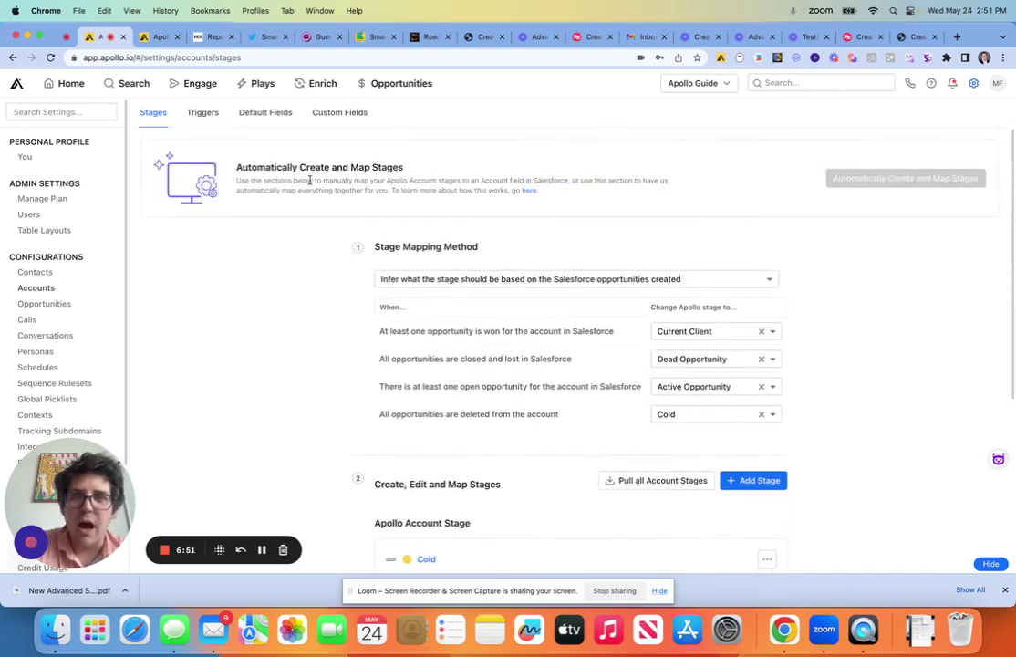
{"action": "scroll", "coordinate": [344, 302], "scroll_direction": "down", "scroll_amount": 7}
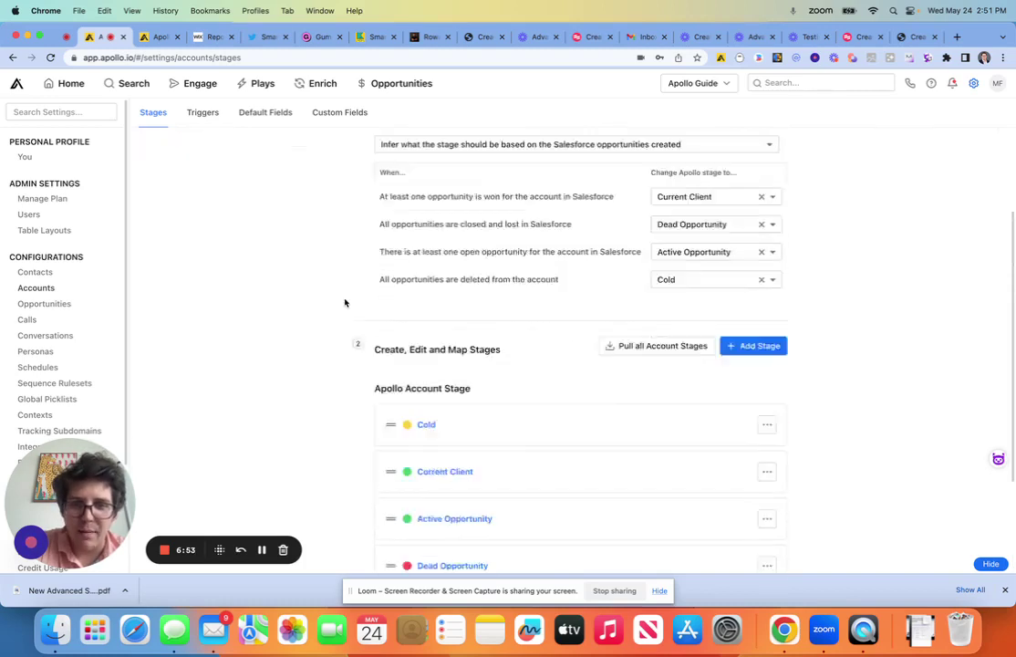
Open the Cold account stage for editing, close it without changes, and return to the stage mapping method
{"action": "left_click", "coordinate": [767, 280]}
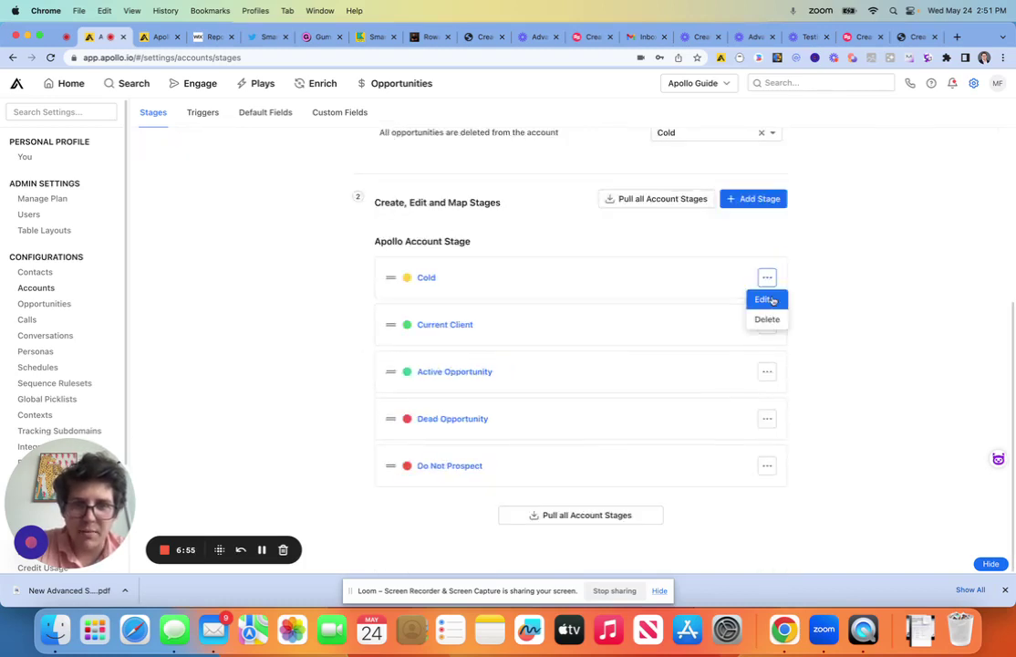
{"action": "left_click", "coordinate": [766, 298]}
{"action": "left_click", "coordinate": [297, 203]}
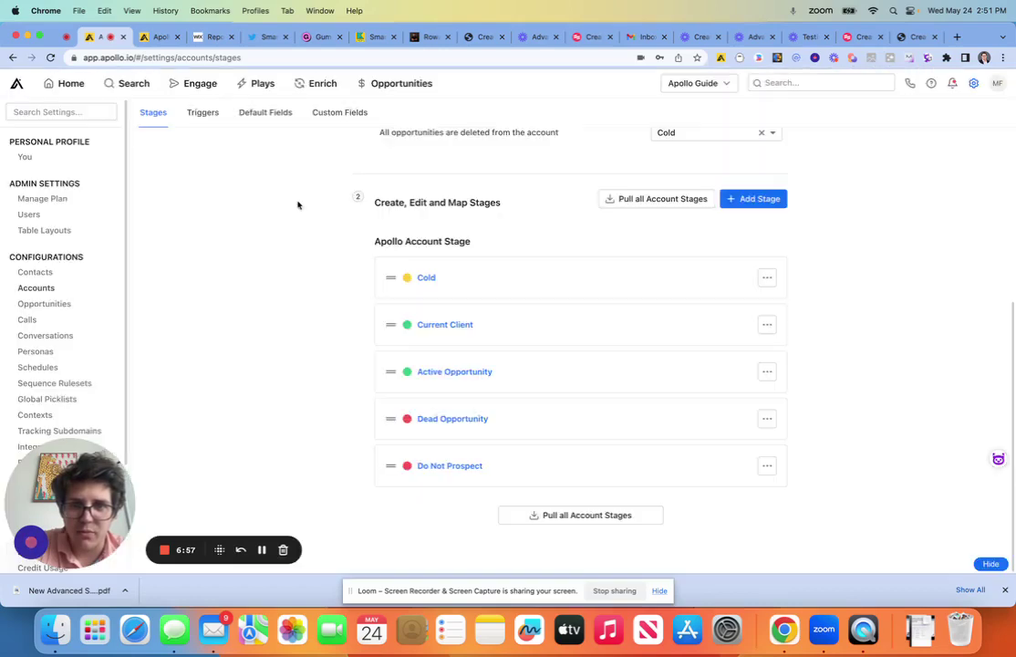
{"action": "scroll", "coordinate": [680, 242], "scroll_direction": "up", "scroll_amount": 6}
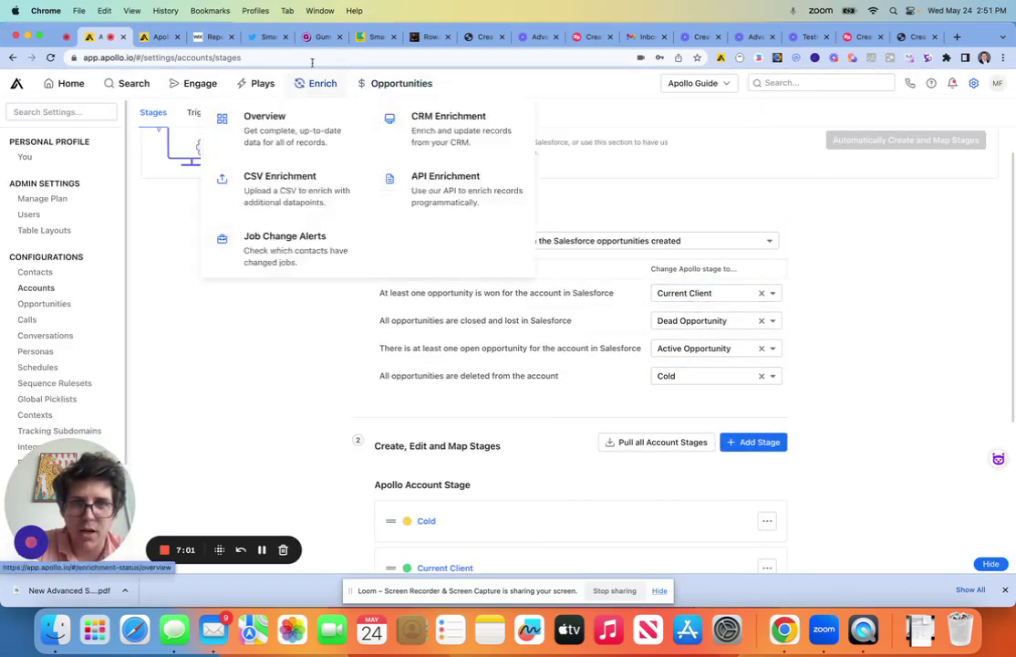
Return to the contact stage settings and review the Salesforce field selection and the stage-to-lead-status mapping
{"action": "left_click", "coordinate": [21, 271]}
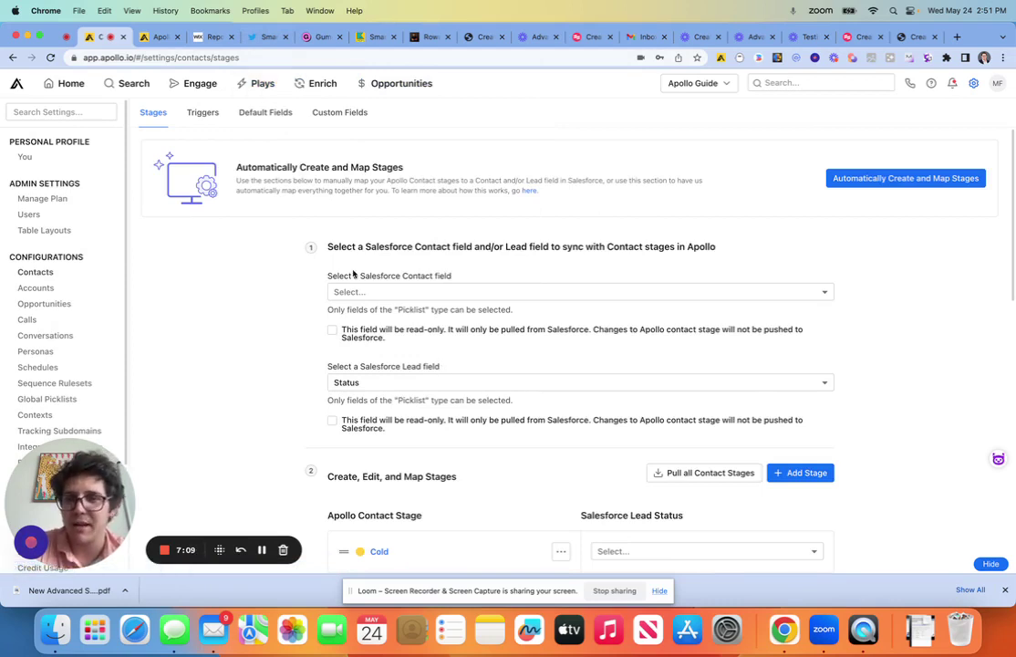
{"action": "left_click_drag", "start_coordinate": [353, 273], "coordinate": [292, 146]}
{"action": "left_click", "coordinate": [300, 249]}
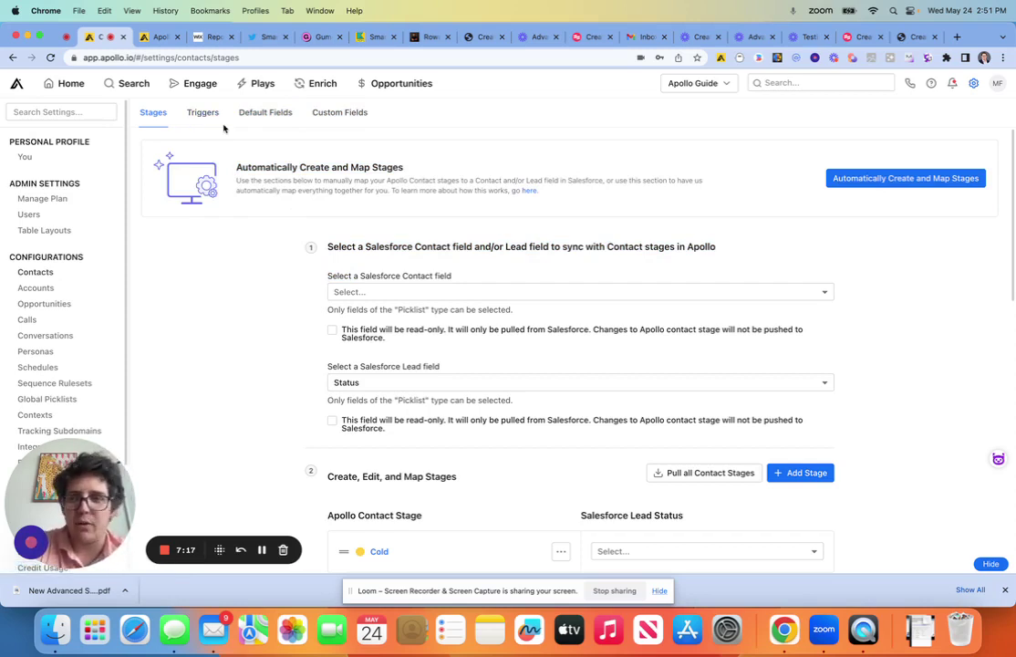
{"action": "scroll", "coordinate": [64, 340], "scroll_direction": "down", "scroll_amount": 3}
{"action": "scroll", "coordinate": [308, 386], "scroll_direction": "down", "scroll_amount": 5}
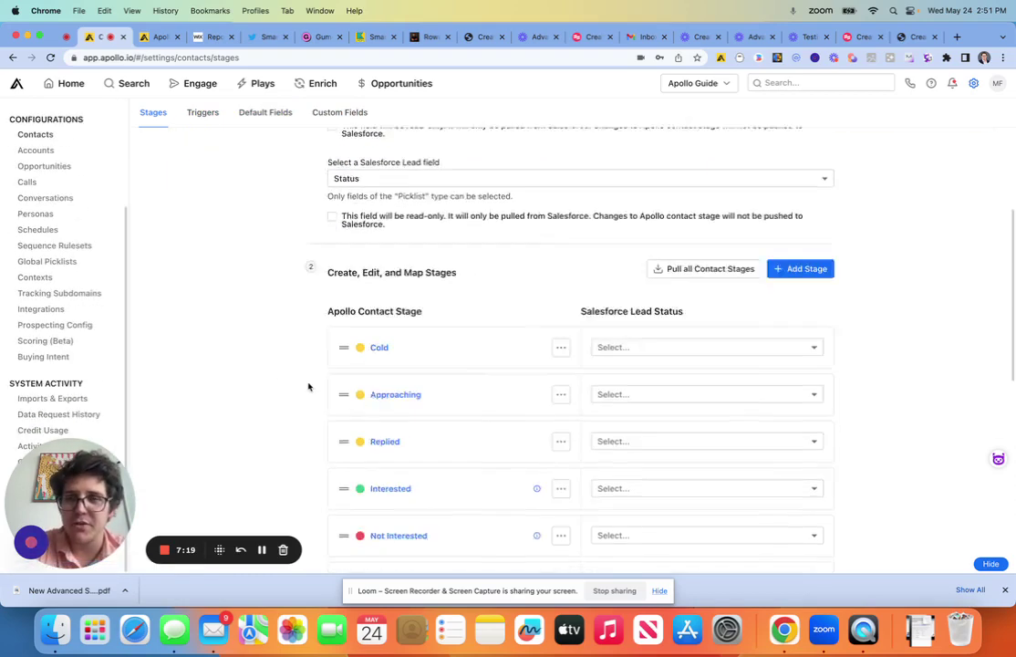
{"action": "scroll", "coordinate": [308, 386], "scroll_direction": "down", "scroll_amount": 3}
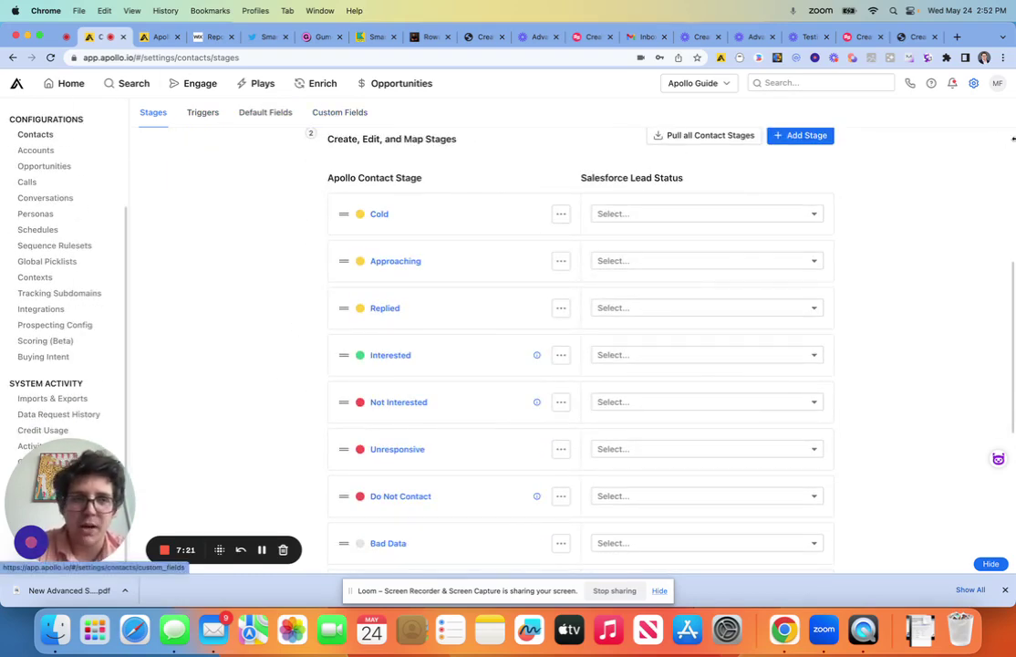